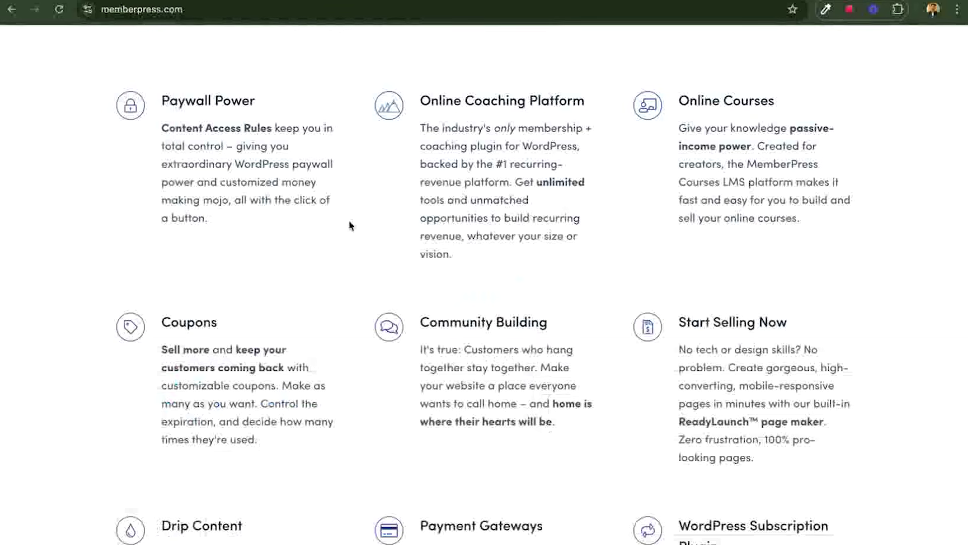
Step: Review the MemberPress home page, from its headline and feature list to the Paywall Power, Coaching and Courses descriptions
{"action": "scroll", "coordinate": [350, 223], "scroll_direction": "up", "scroll_amount": 10}
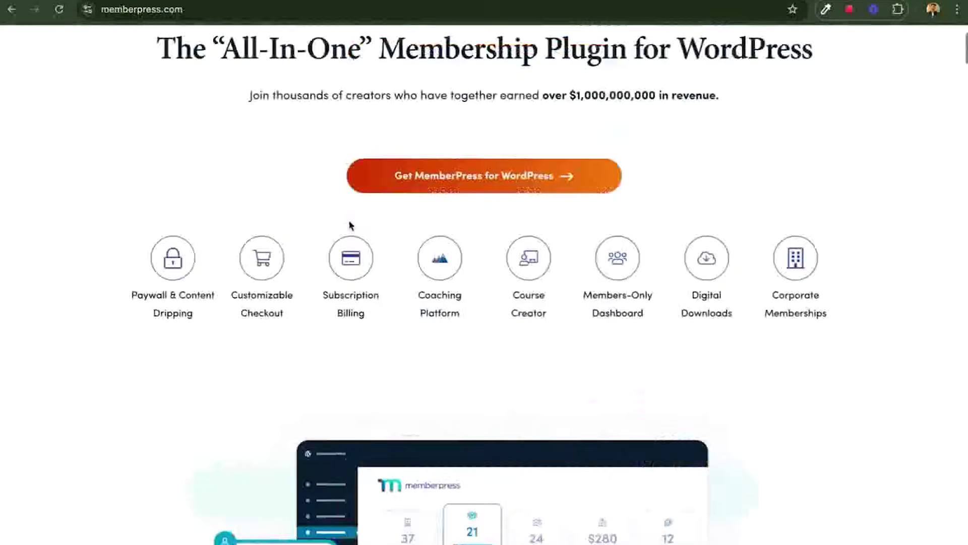
{"action": "scroll", "coordinate": [351, 225], "scroll_direction": "up", "scroll_amount": 3}
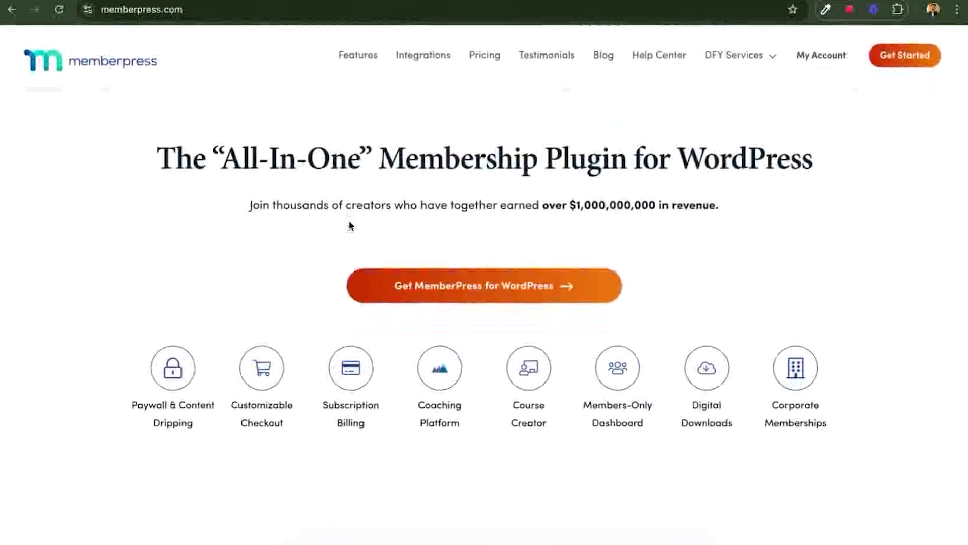
{"action": "scroll", "coordinate": [351, 226], "scroll_direction": "down", "scroll_amount": 2}
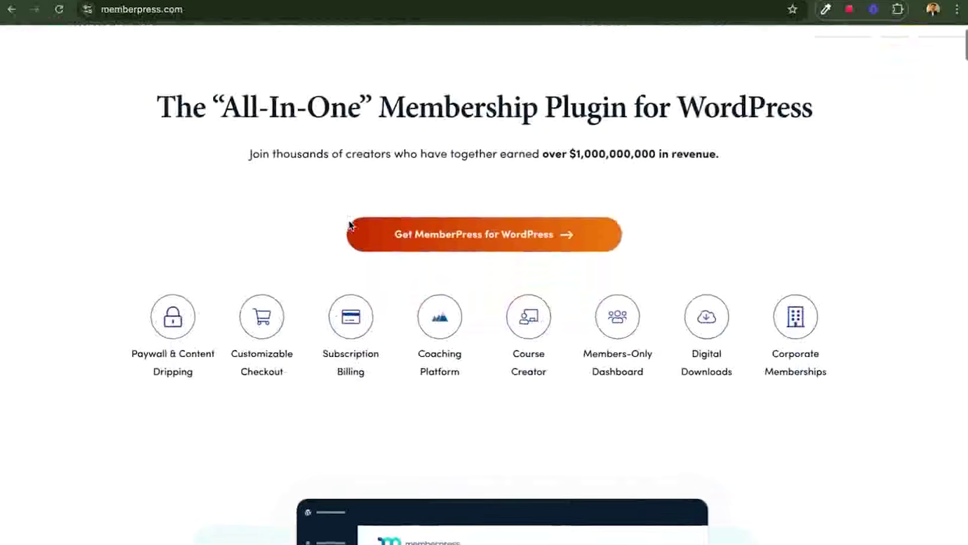
{"action": "scroll", "coordinate": [351, 225], "scroll_direction": "down", "scroll_amount": 8}
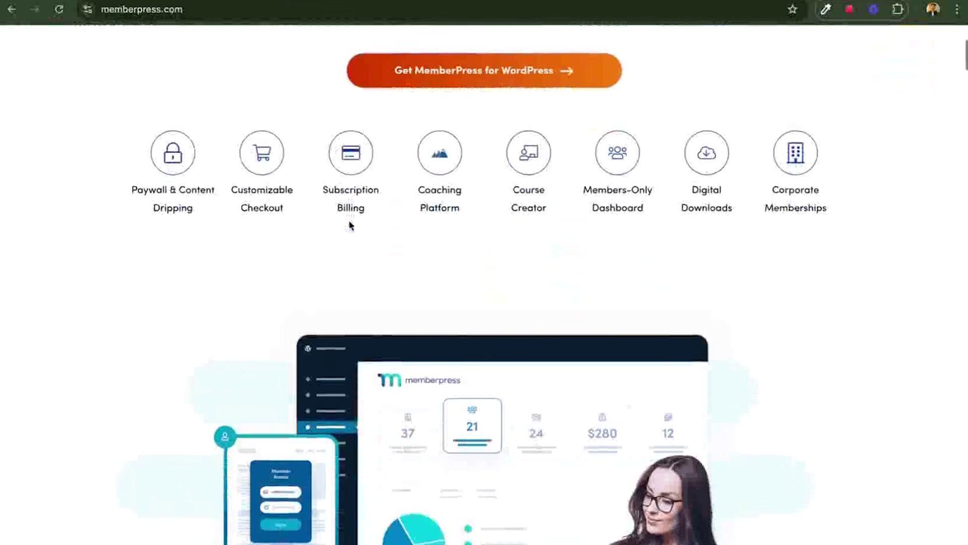
{"action": "scroll", "coordinate": [351, 225], "scroll_direction": "down", "scroll_amount": 10}
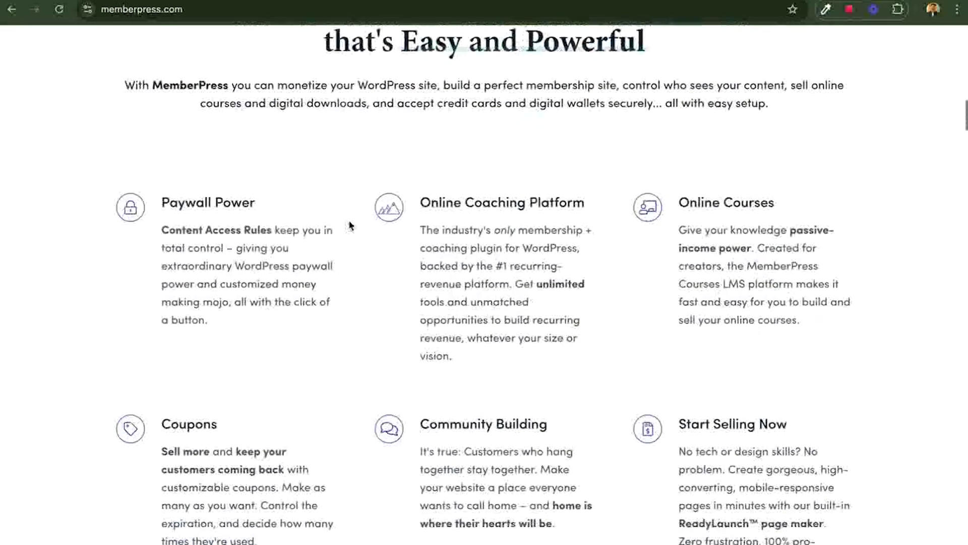
{"action": "scroll", "coordinate": [351, 225], "scroll_direction": "down", "scroll_amount": 1}
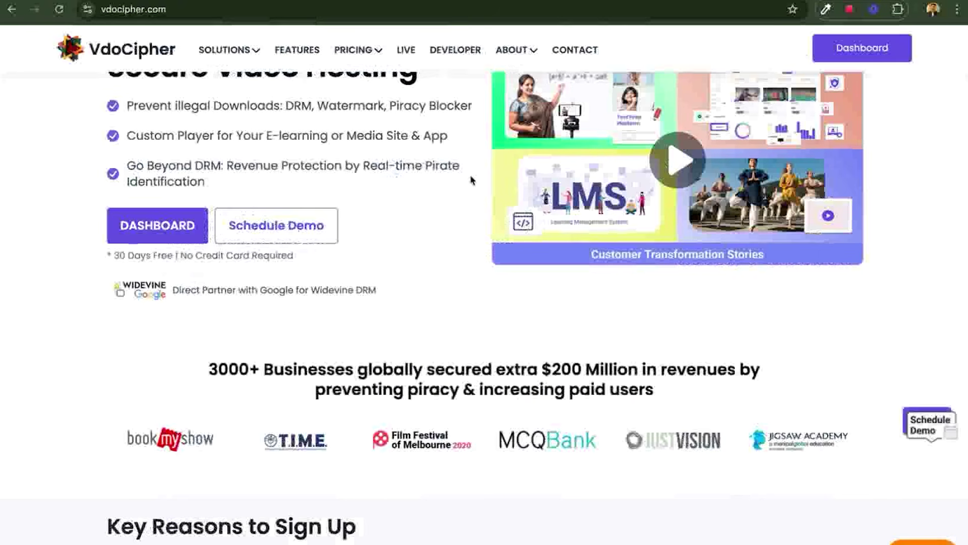
Step: Switch to the VdoCipher website and review its secure video hosting overview and business claims
{"action": "scroll", "coordinate": [471, 180], "scroll_direction": "up", "scroll_amount": 1}
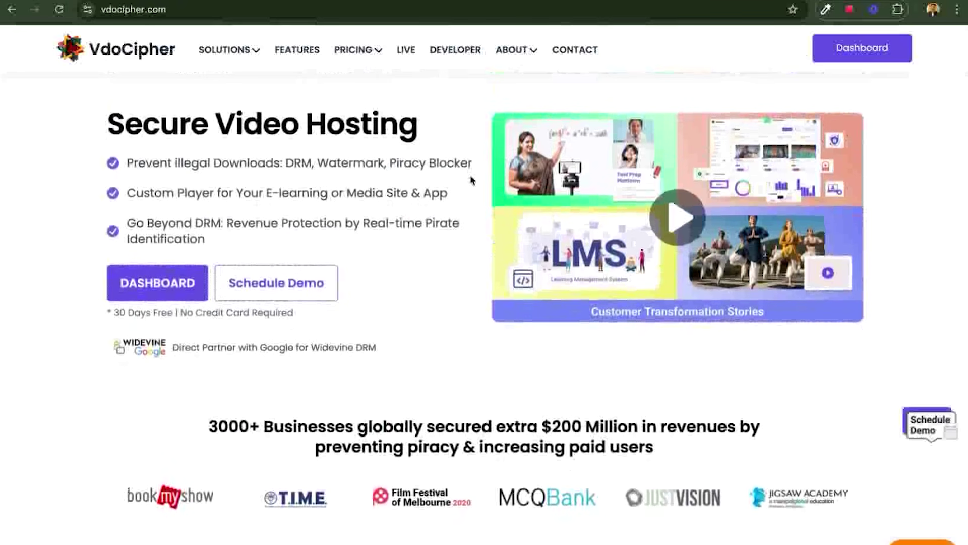
{"action": "scroll", "coordinate": [472, 180], "scroll_direction": "down", "scroll_amount": 1}
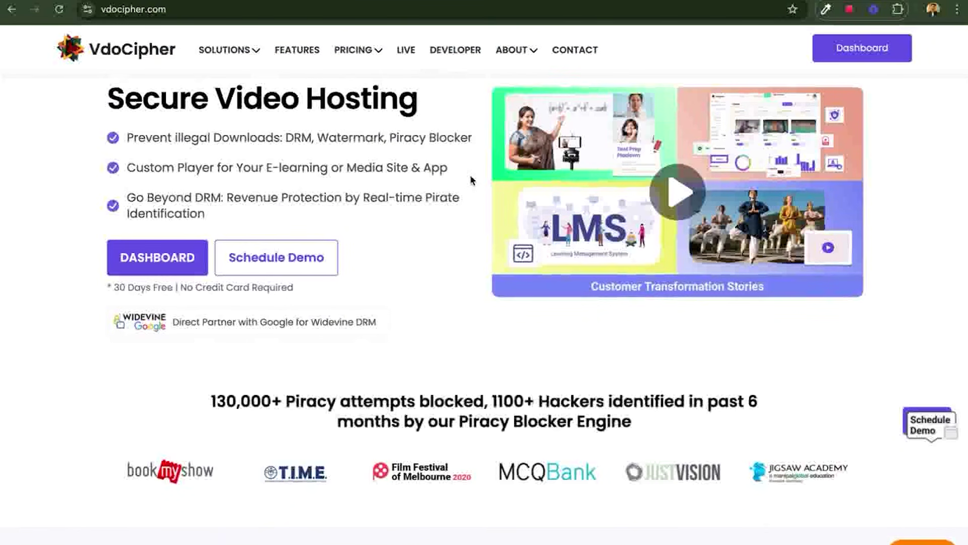
{"action": "scroll", "coordinate": [471, 180], "scroll_direction": "up", "scroll_amount": 1}
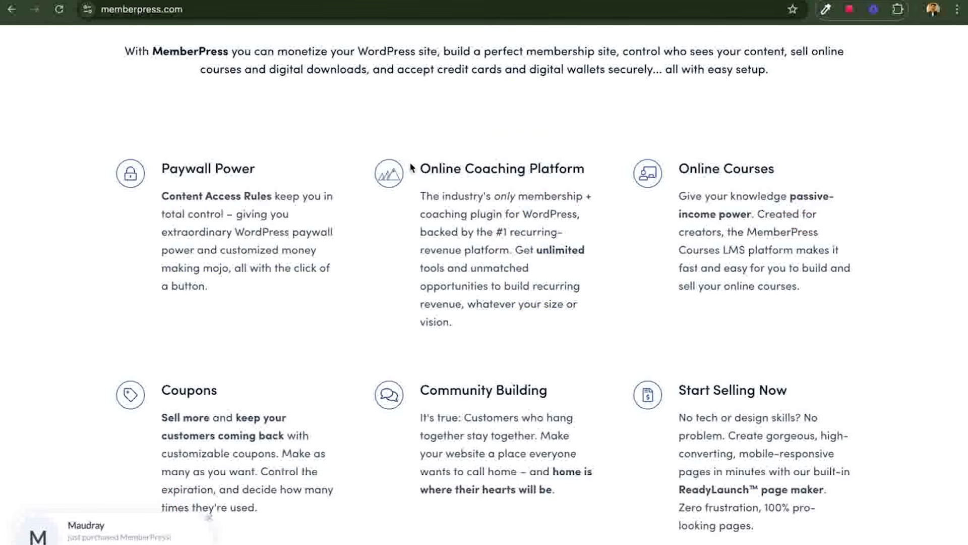
Step: Return to the MemberPress website and look over the membership plugin's feature overview again
{"action": "scroll", "coordinate": [412, 168], "scroll_direction": "up", "scroll_amount": 15}
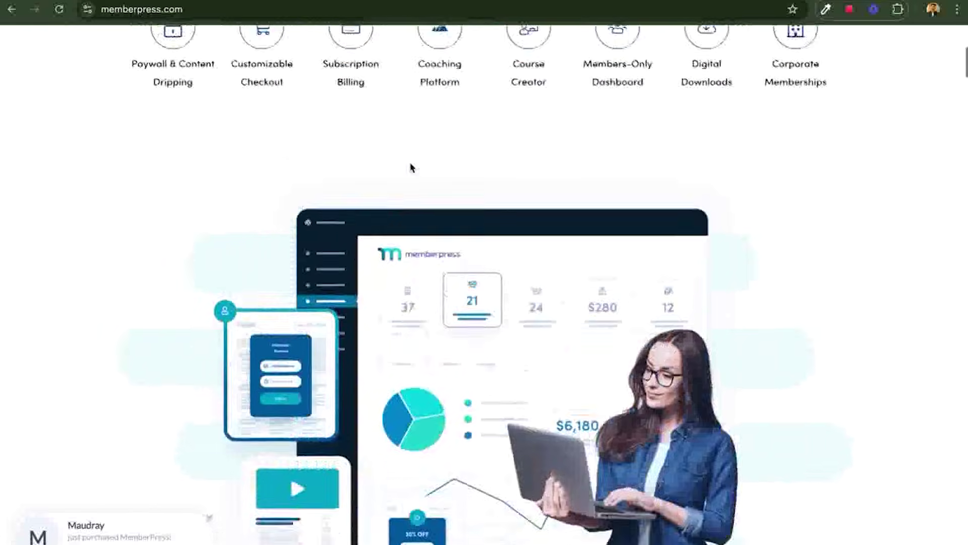
{"action": "scroll", "coordinate": [411, 168], "scroll_direction": "up", "scroll_amount": 3}
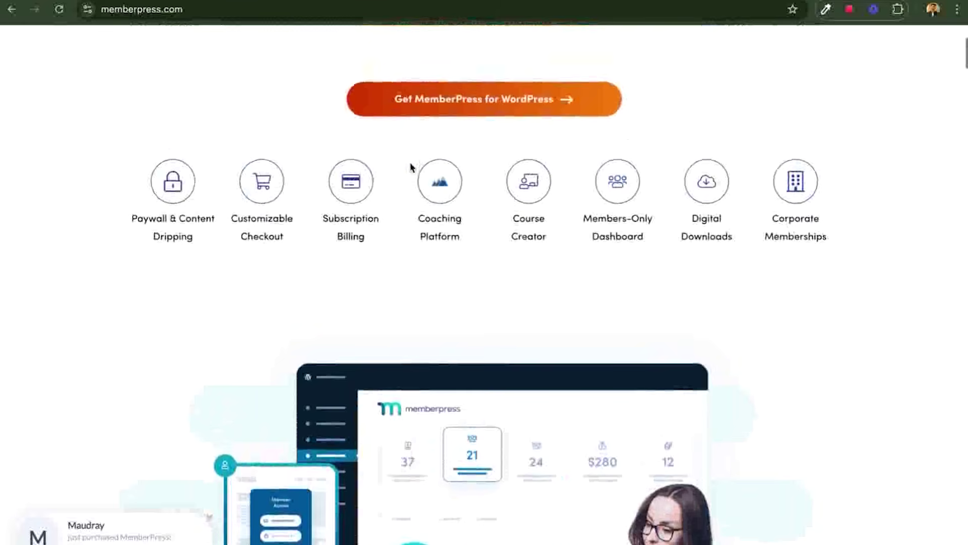
{"action": "scroll", "coordinate": [411, 168], "scroll_direction": "up", "scroll_amount": 4}
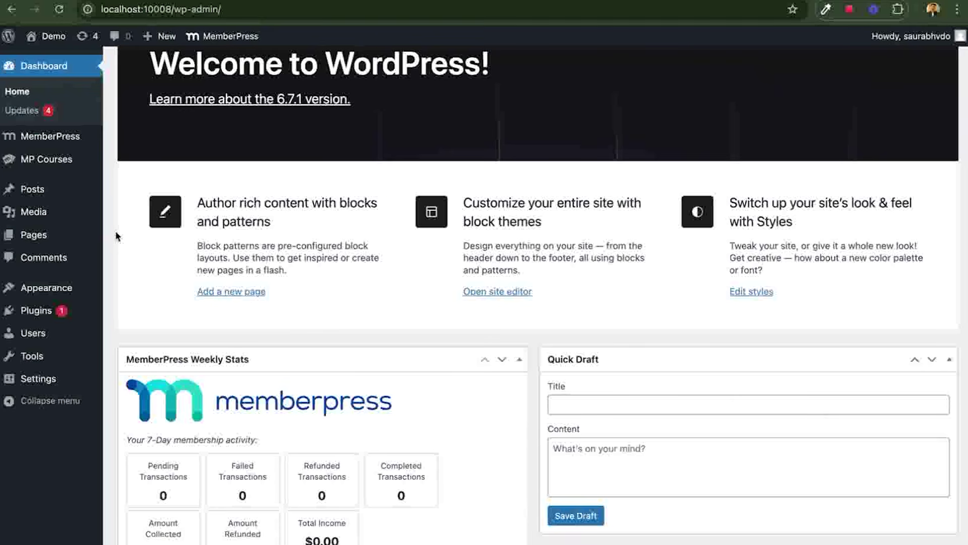
Step: In the WordPress admin, go to the installed plugins and open the page for adding a new plugin
{"action": "scroll", "coordinate": [116, 236], "scroll_direction": "down", "scroll_amount": 1}
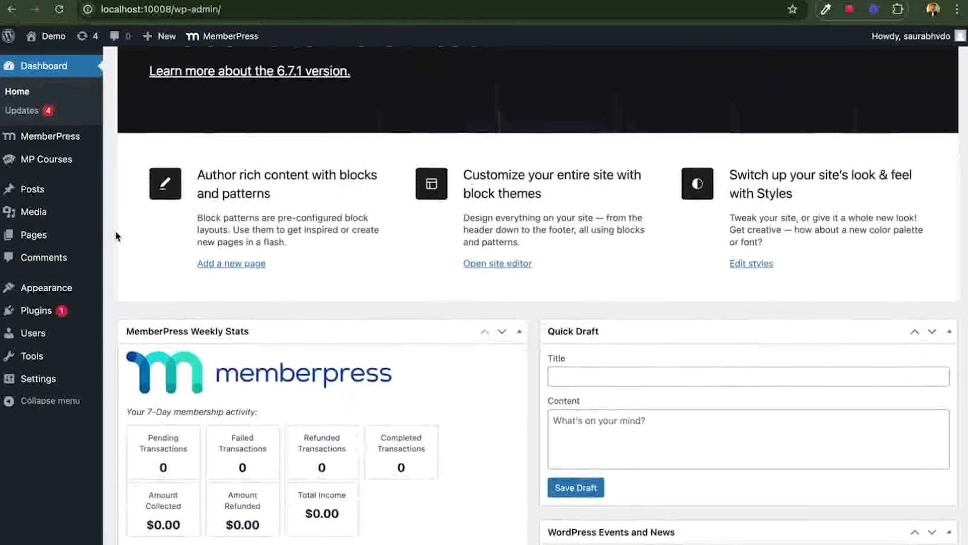
{"action": "scroll", "coordinate": [116, 237], "scroll_direction": "down", "scroll_amount": 2}
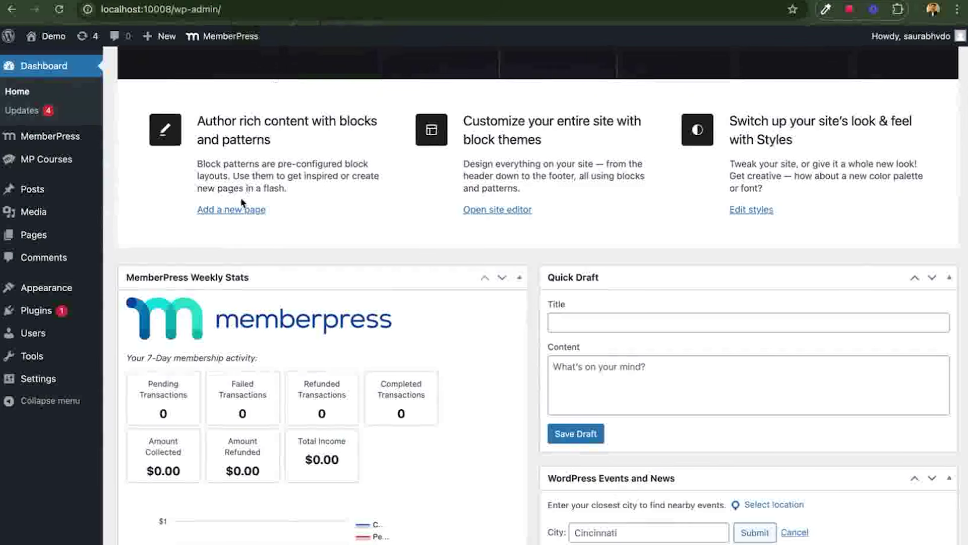
{"action": "mouse_move", "coordinate": [76, 301]}
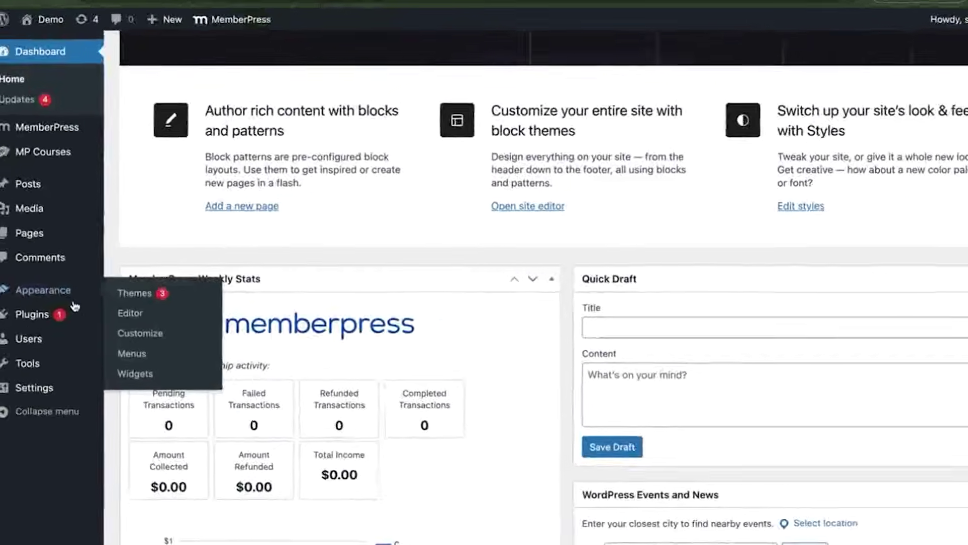
{"action": "mouse_move", "coordinate": [51, 342]}
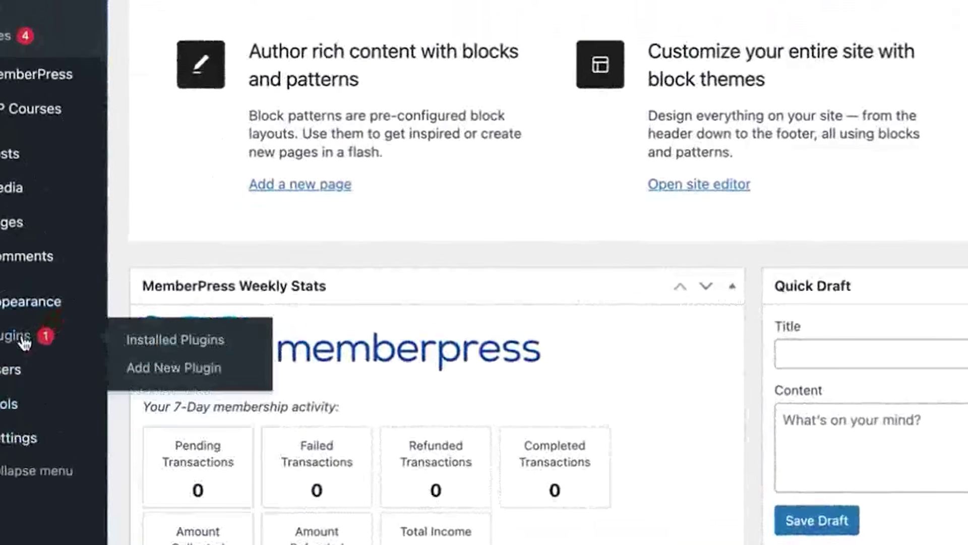
{"action": "left_click", "coordinate": [142, 337]}
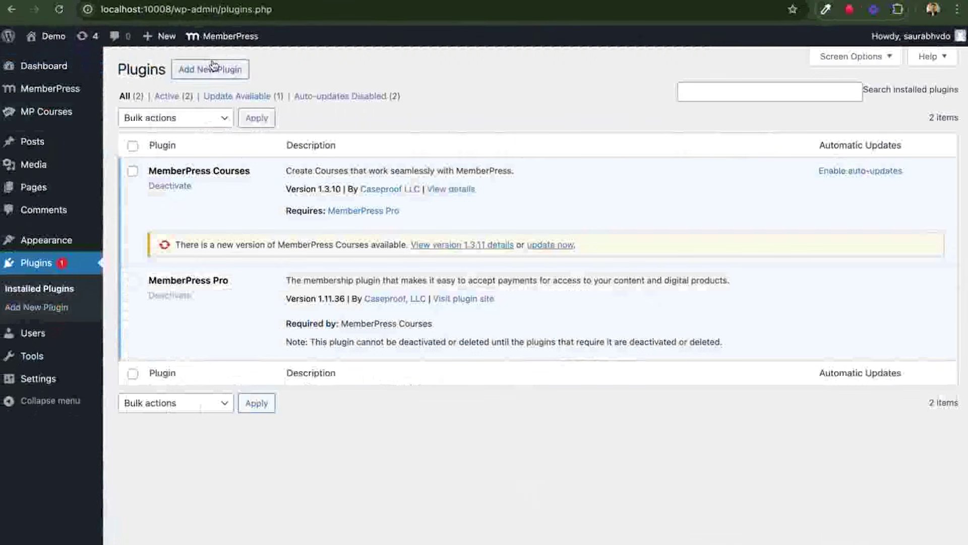
{"action": "left_click", "coordinate": [214, 66]}
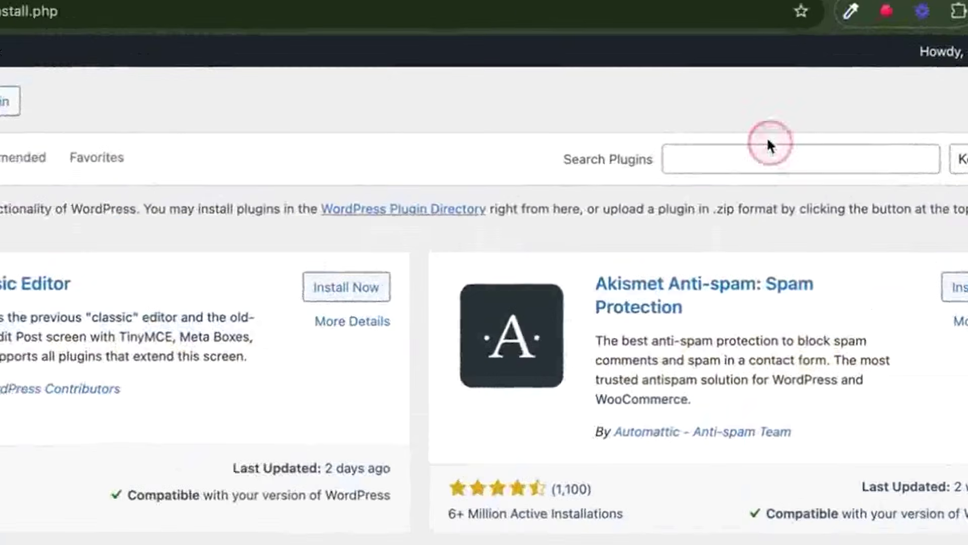
Step: Search the plugins for vdocipher, install and activate VdoCipher: Secure Video Player and Hosting, and open its options page
{"action": "left_click", "coordinate": [769, 145]}
{"action": "type", "text": "vdocipher"}
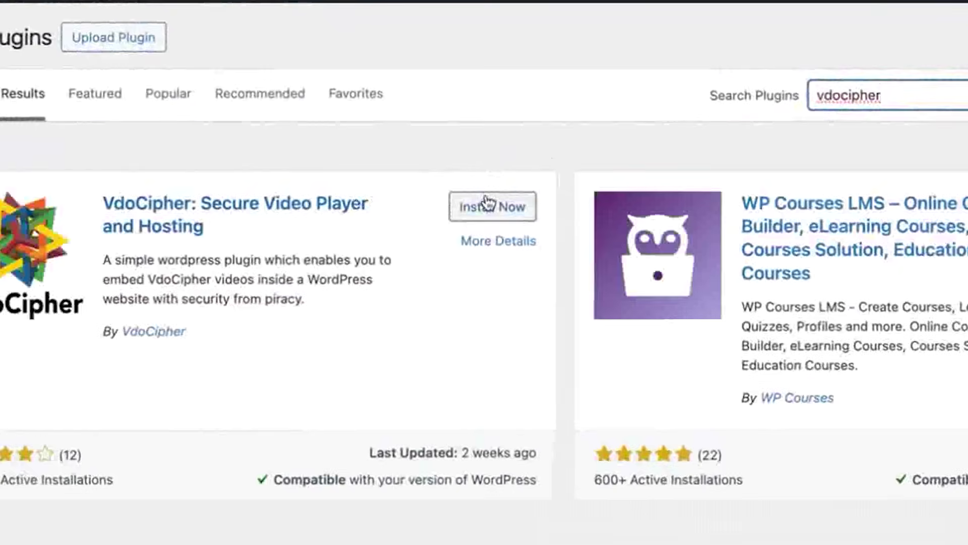
{"action": "left_click", "coordinate": [489, 185]}
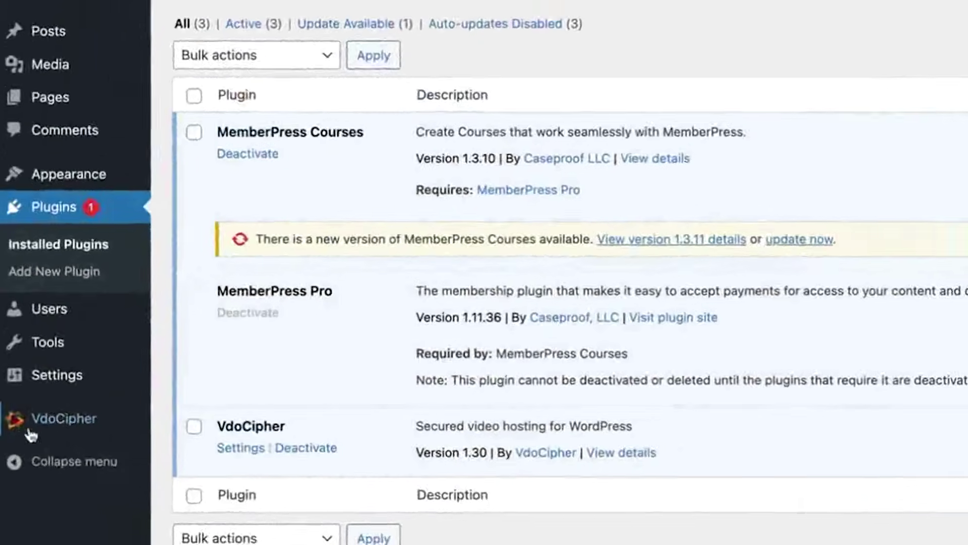
{"action": "left_click", "coordinate": [57, 422]}
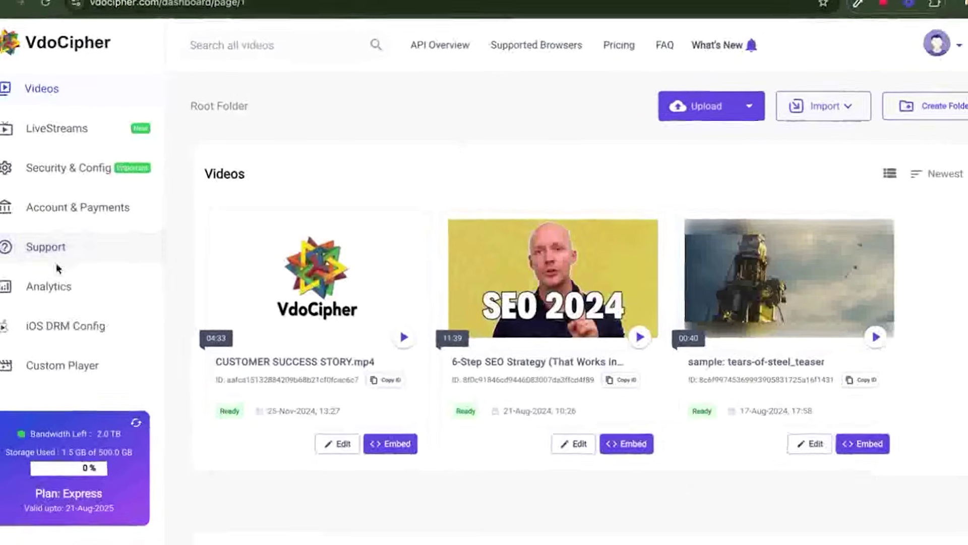
Step: In the VdoCipher dashboard's Security & Config API keys, generate a new API key and copy it
{"action": "left_click", "coordinate": [48, 178]}
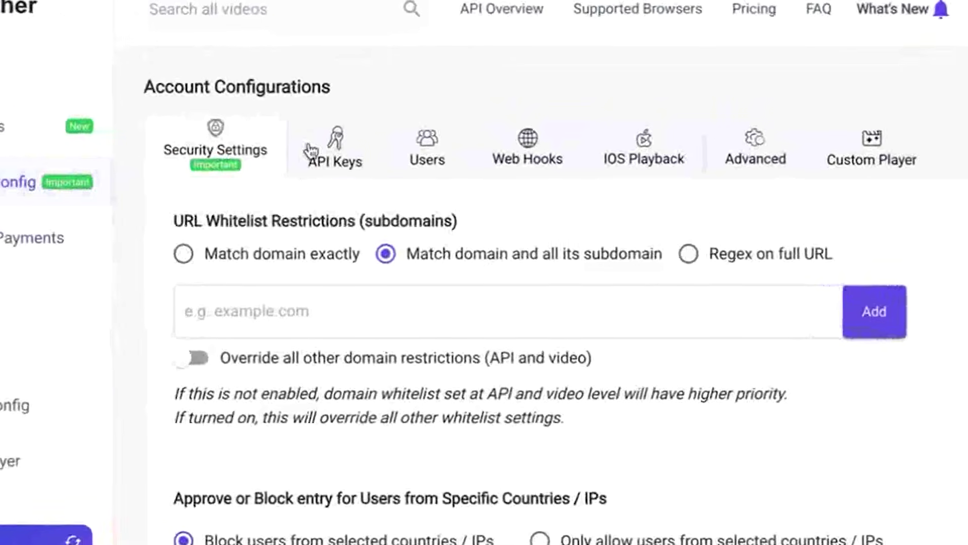
{"action": "left_click", "coordinate": [314, 151]}
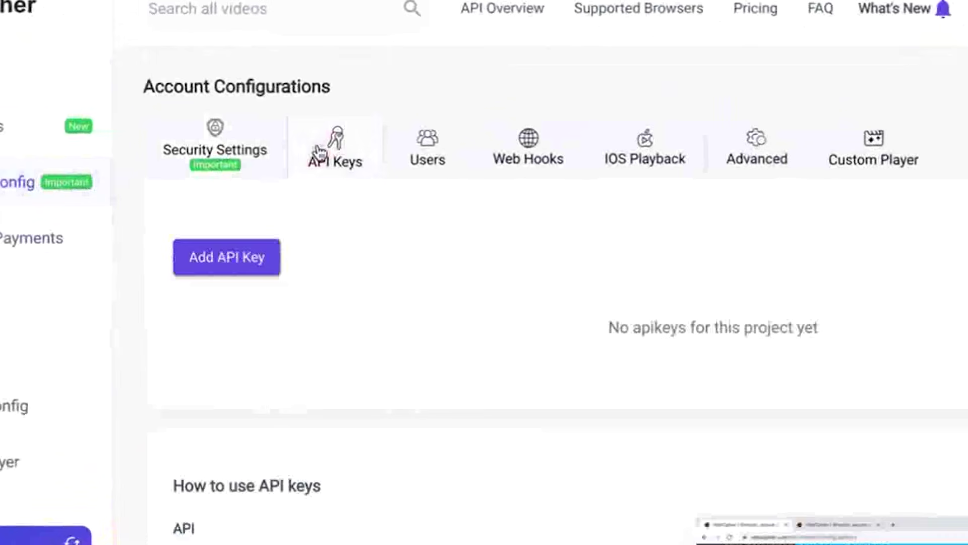
{"action": "left_click", "coordinate": [259, 259]}
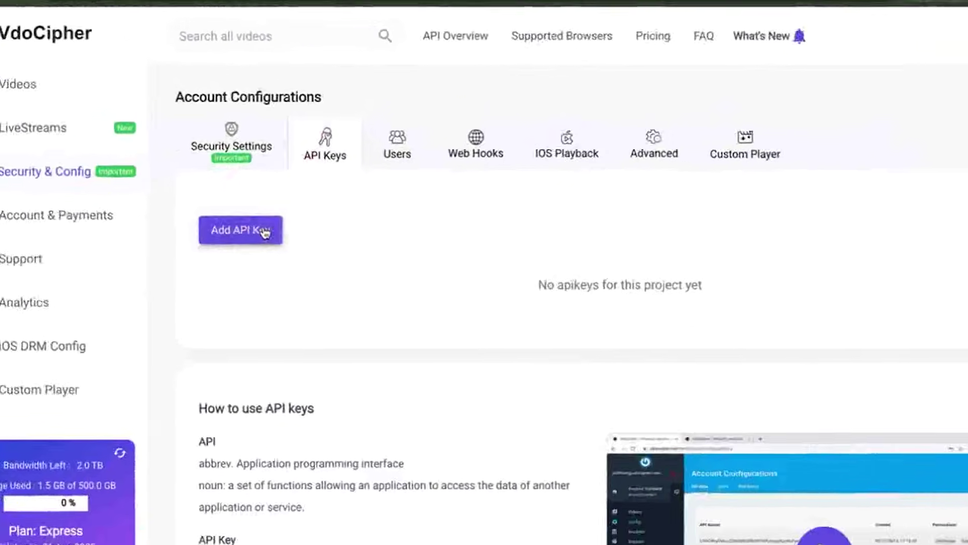
{"action": "left_click", "coordinate": [706, 337]}
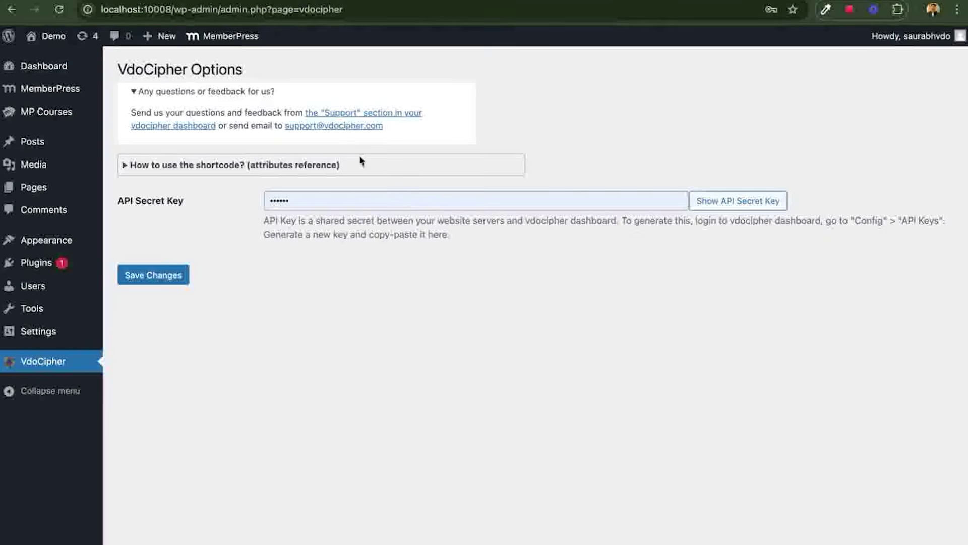
Step: In the WordPress VdoCipher options, replace the API Secret Key with the copied API key and save the changes
{"action": "left_click", "coordinate": [375, 197]}
{"action": "key", "text": "ctrl+a"}
{"action": "key", "text": "BackSpace"}
{"action": "key", "text": "ctrl+v"}
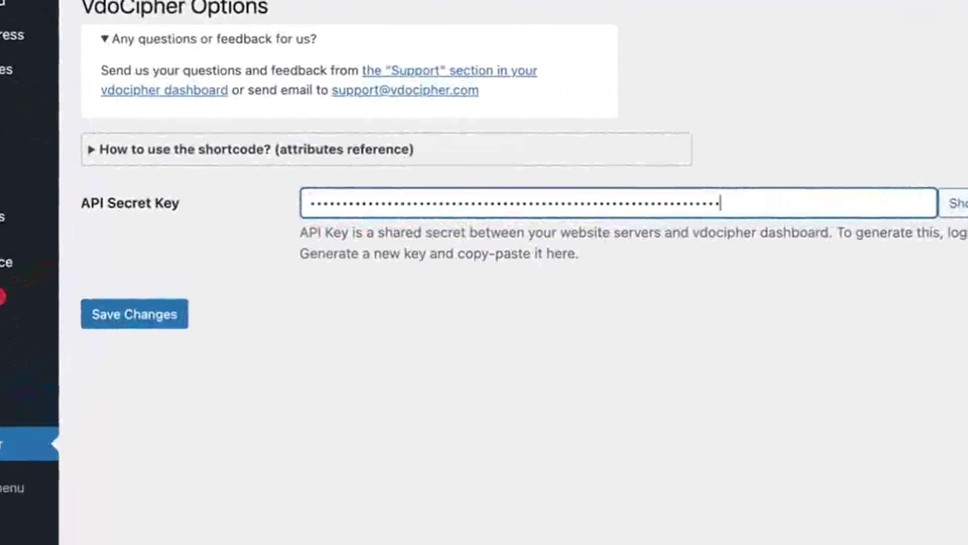
{"action": "left_click", "coordinate": [178, 312]}
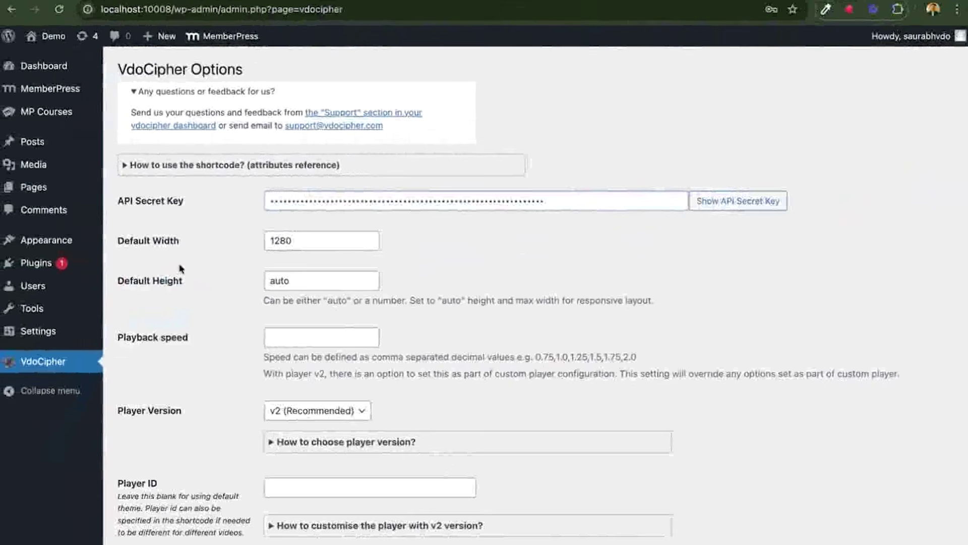
Step: Copy the sample dynamic watermark code, with {name} text and 5000 interval, into the Annotation Statement and save the VdoCipher options
{"action": "scroll", "coordinate": [328, 312], "scroll_direction": "down", "scroll_amount": 3}
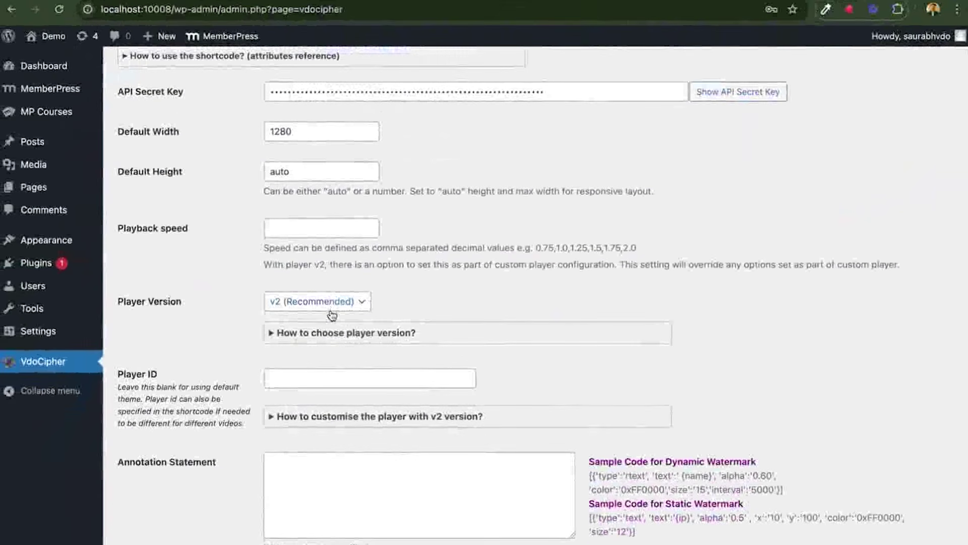
{"action": "scroll", "coordinate": [332, 314], "scroll_direction": "down", "scroll_amount": 1}
{"action": "scroll", "coordinate": [332, 315], "scroll_direction": "up", "scroll_amount": 4}
{"action": "scroll", "coordinate": [332, 315], "scroll_direction": "down", "scroll_amount": 3}
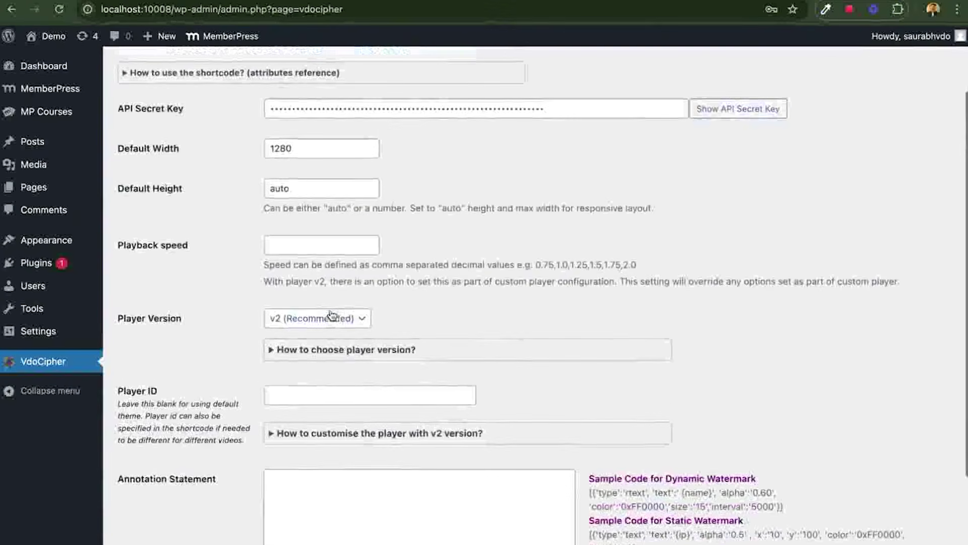
{"action": "scroll", "coordinate": [332, 312], "scroll_direction": "down", "scroll_amount": 4}
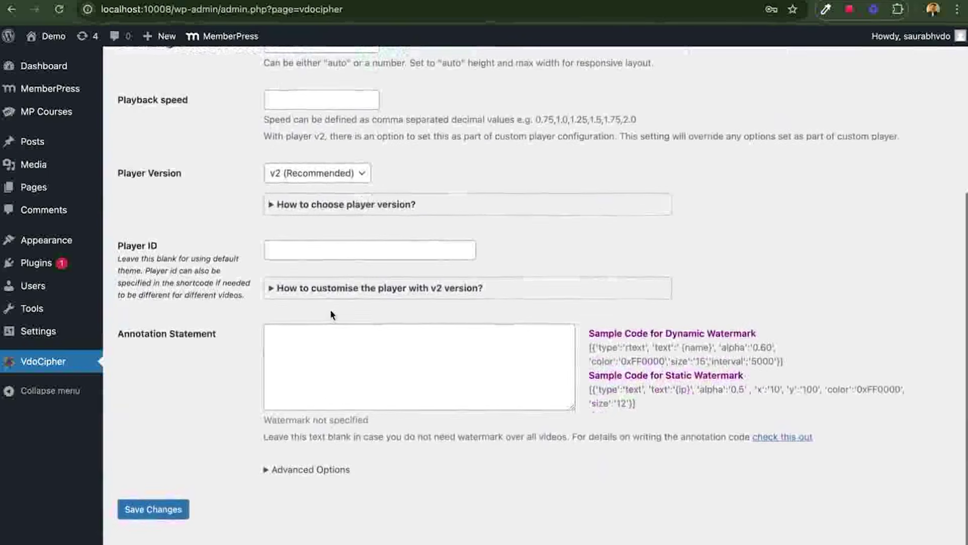
{"action": "left_click_drag", "start_coordinate": [789, 364], "coordinate": [590, 348]}
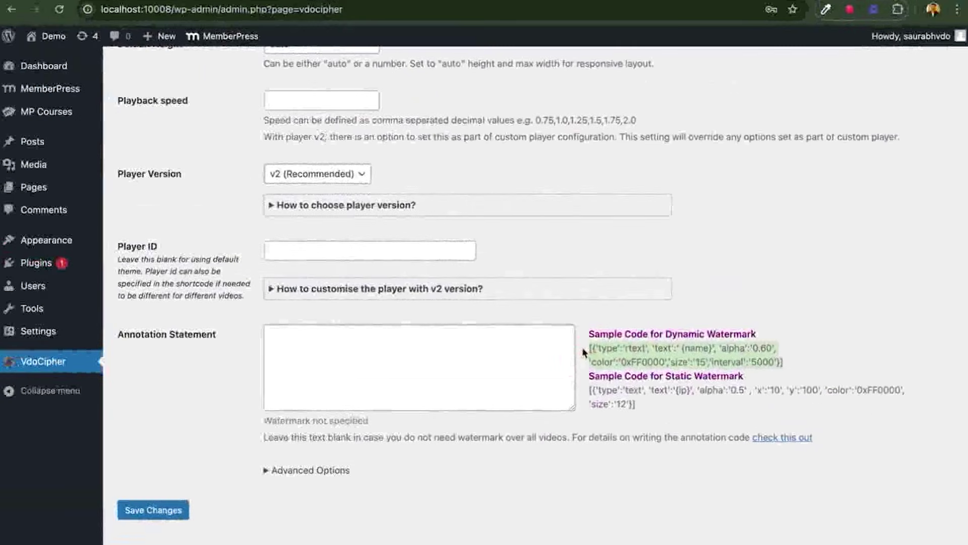
{"action": "left_click", "coordinate": [464, 374]}
{"action": "key", "text": "super+v"}
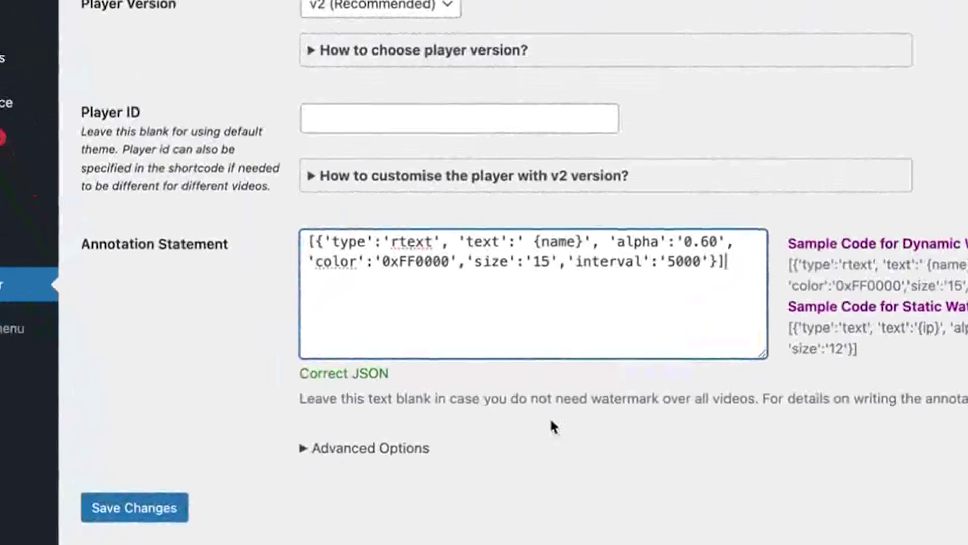
{"action": "left_click", "coordinate": [140, 509]}
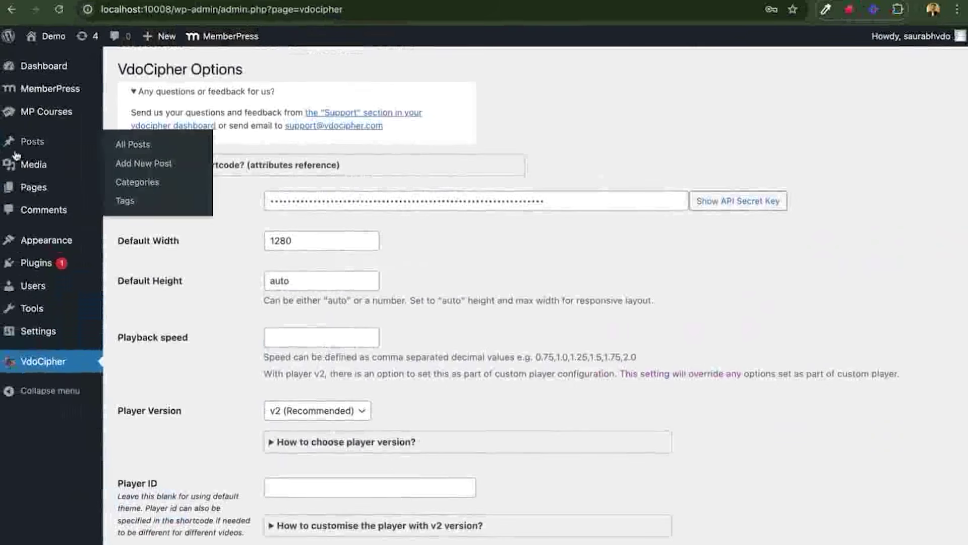
Step: Add a new course in MemberPress Courses and title it Demo
{"action": "mouse_move", "coordinate": [57, 118]}
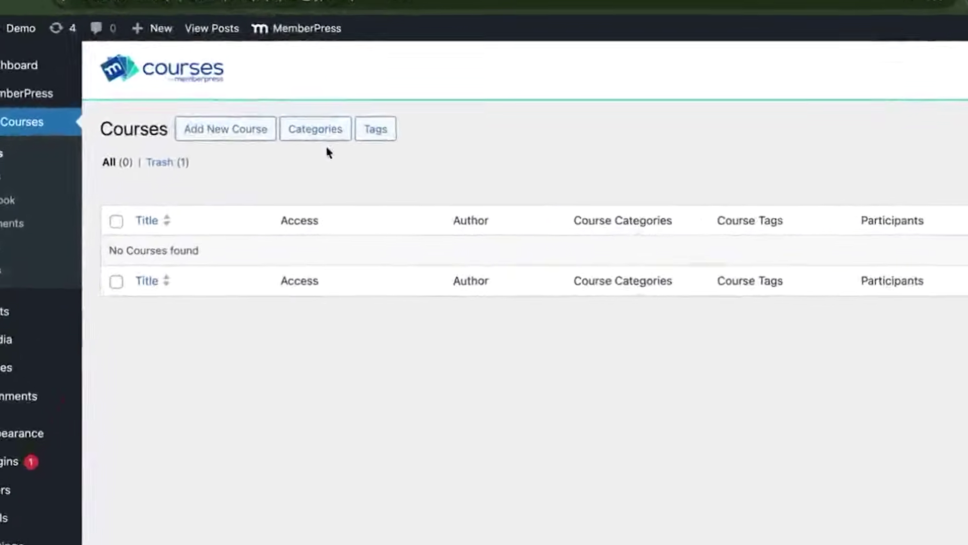
{"action": "left_click", "coordinate": [234, 147]}
{"action": "type", "text": "Demo"}
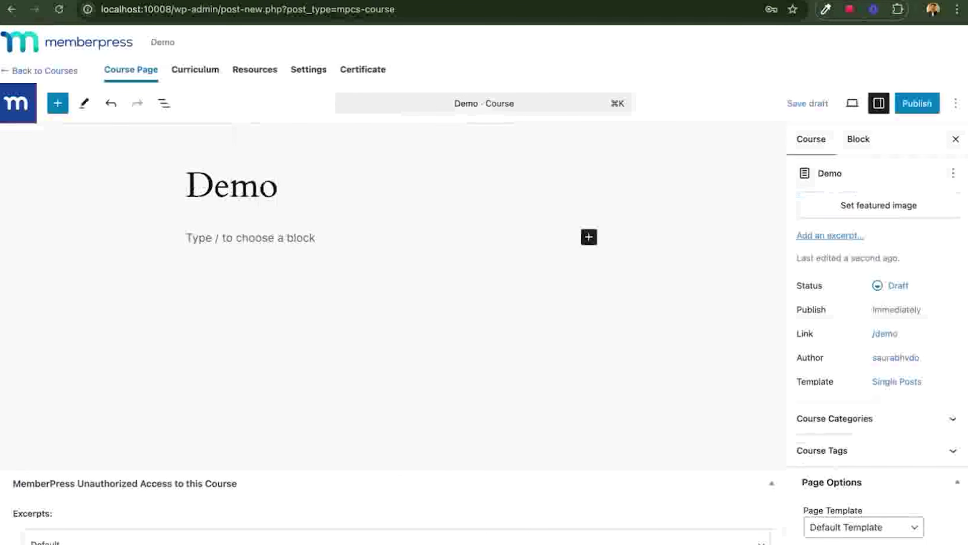
Step: Insert a VdoCipher block below the title of the Demo course, finding it with the search "vdo"
{"action": "left_click", "coordinate": [424, 239]}
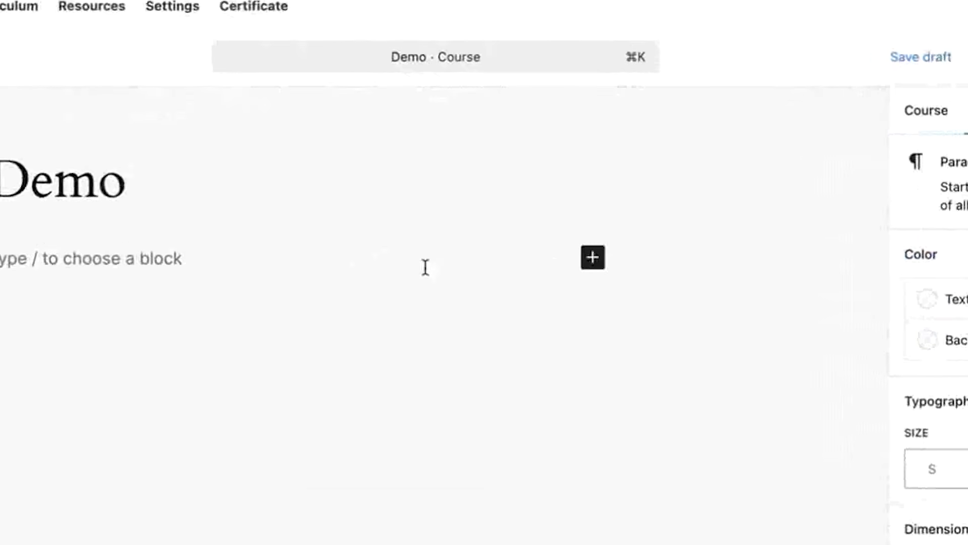
{"action": "left_click", "coordinate": [593, 258]}
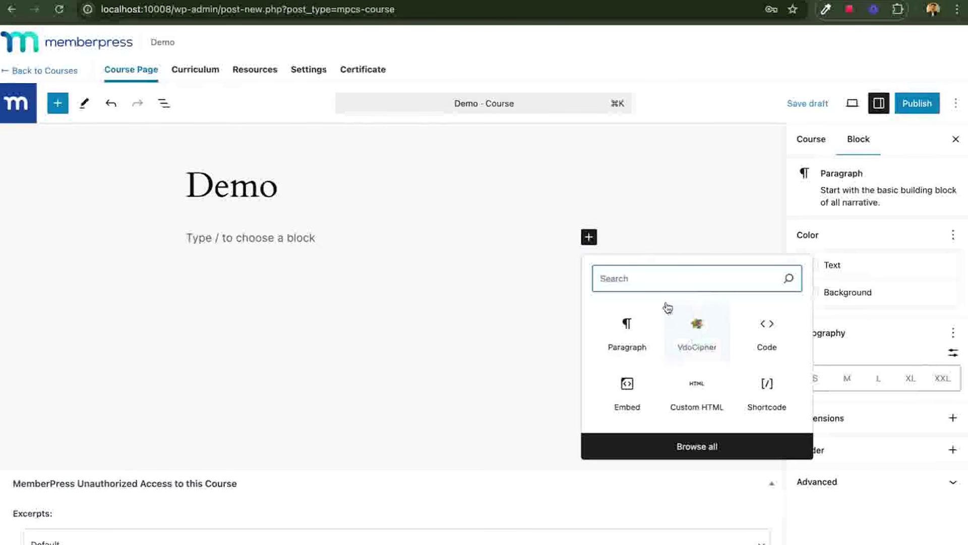
{"action": "type", "text": "vdo"}
{"action": "left_click", "coordinate": [646, 329]}
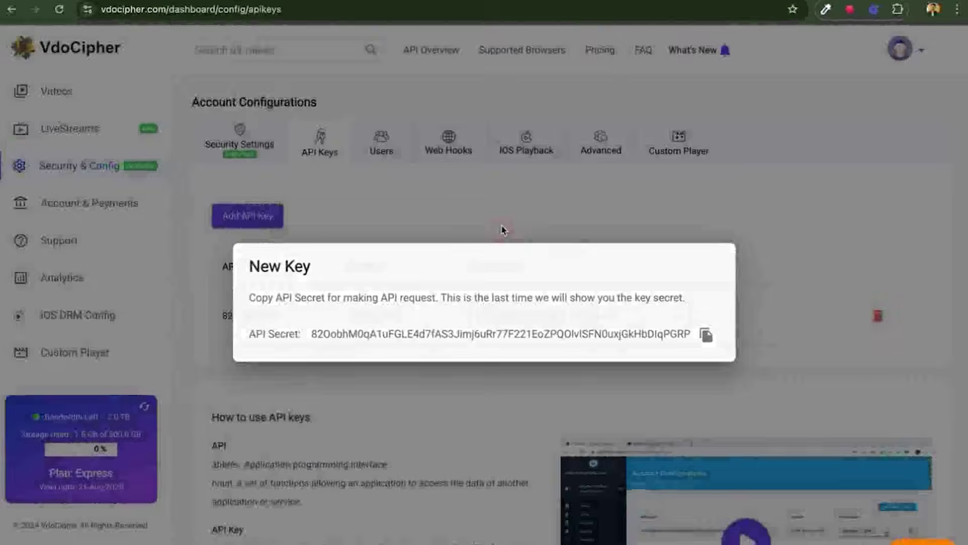
Step: In the VdoCipher dashboard, leave the API key notice and copy the video ID of CUSTOMER SUCCESS STORY.mp4
{"action": "left_click", "coordinate": [575, 262]}
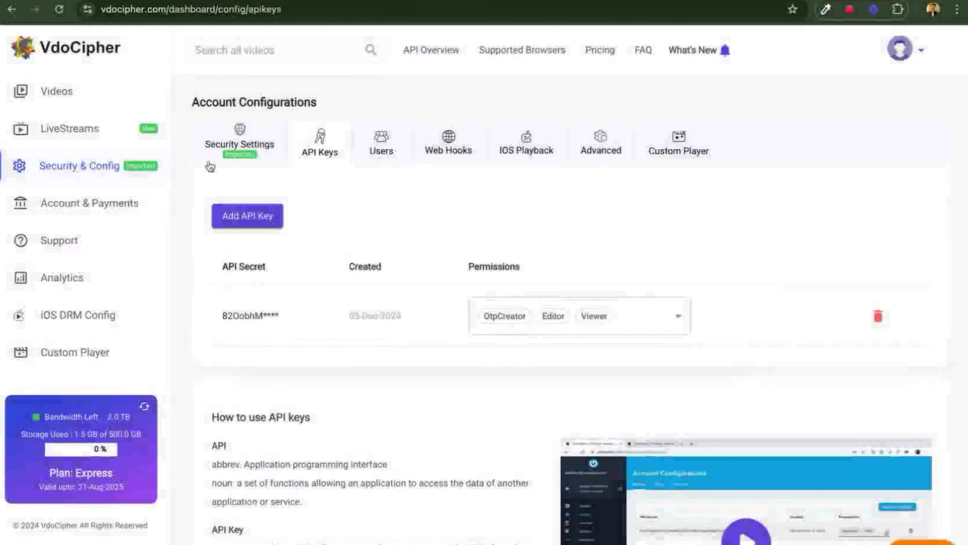
{"action": "left_click", "coordinate": [93, 157]}
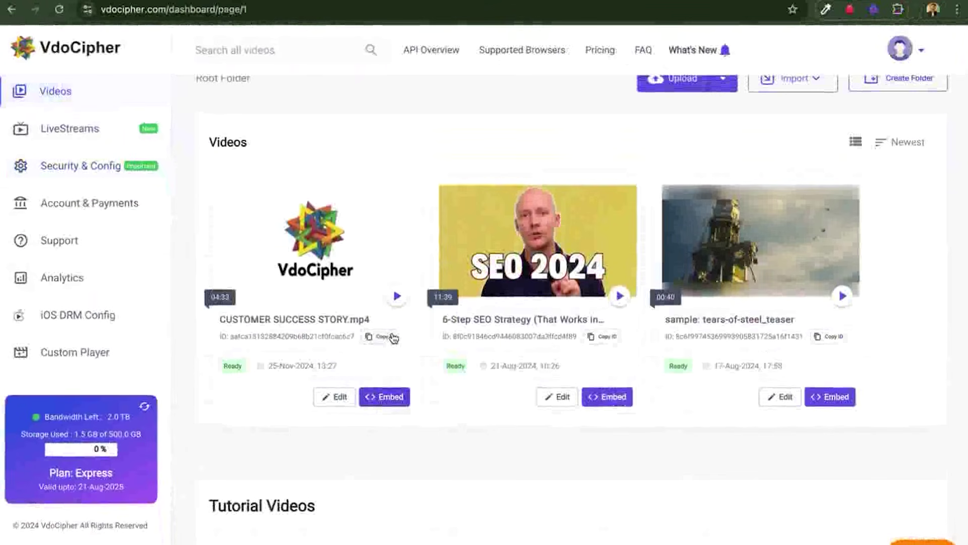
{"action": "left_click", "coordinate": [394, 337]}
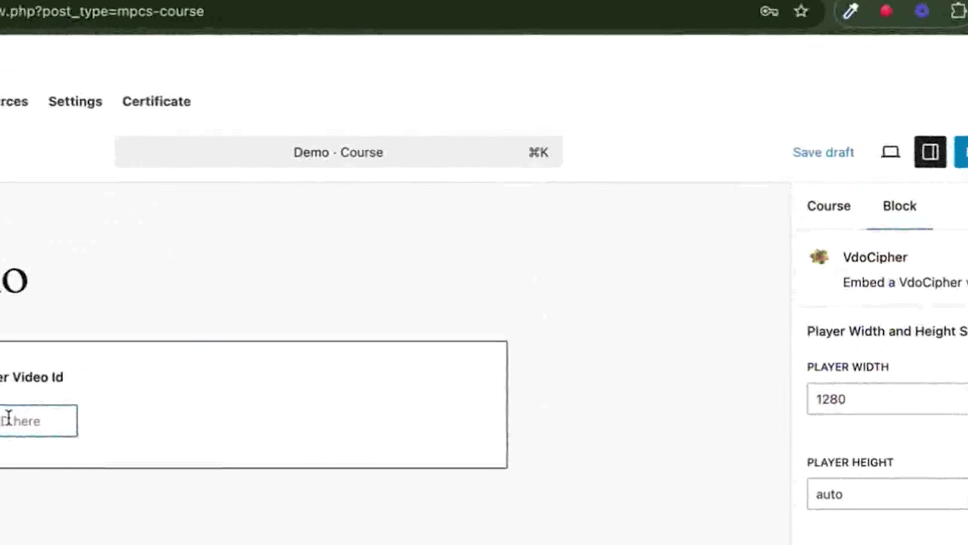
Step: Enter the copied video ID in the Demo course's VdoCipher block and save the course as a draft
{"action": "key", "text": "super+v"}
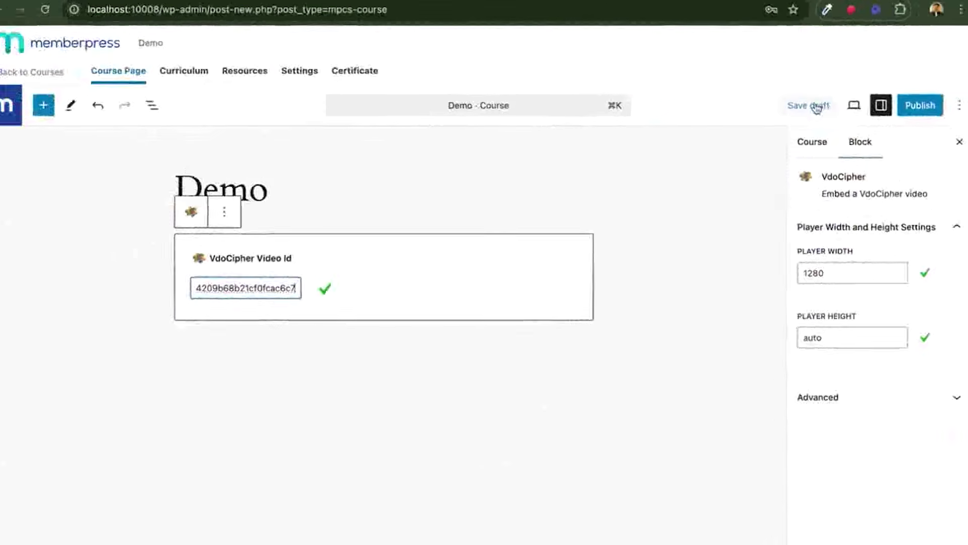
{"action": "left_click", "coordinate": [837, 155]}
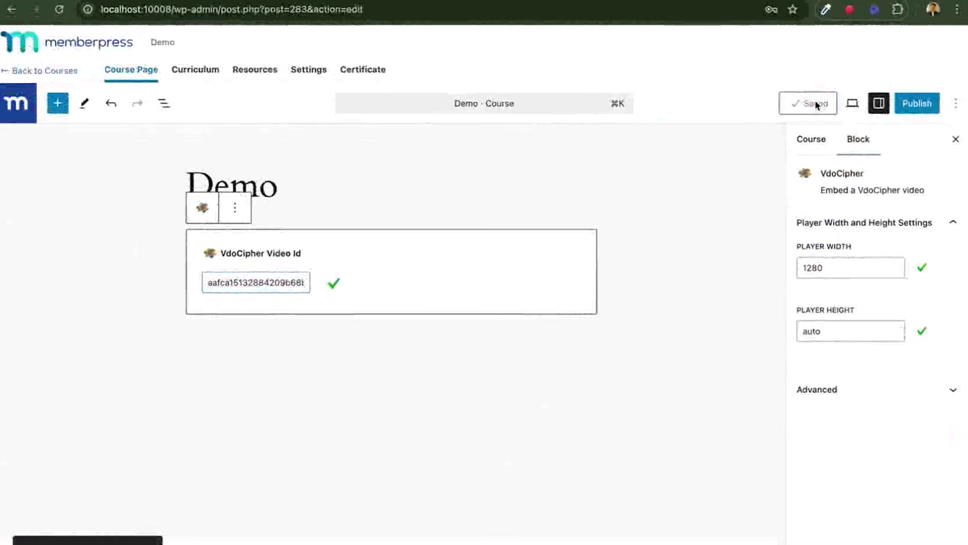
{"action": "left_click", "coordinate": [130, 542]}
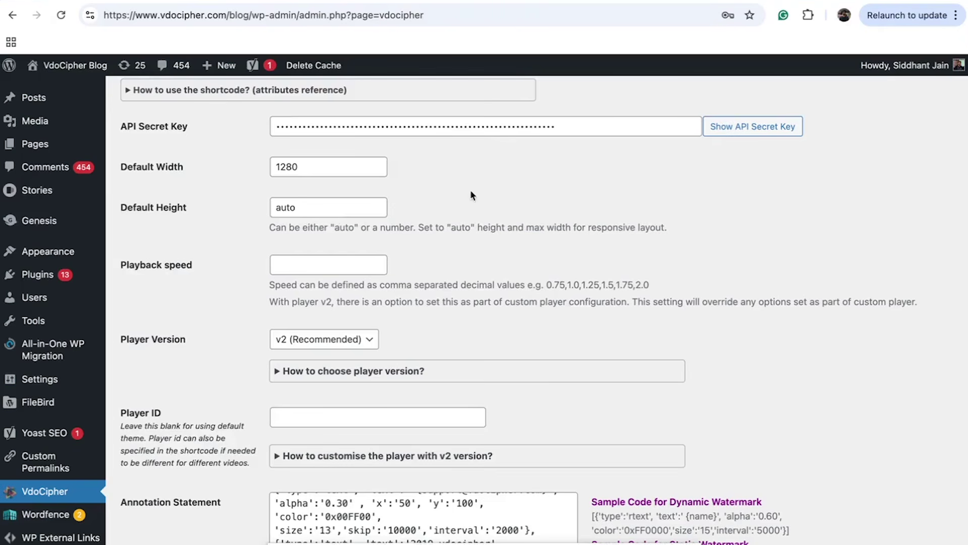
Step: In the VdoCipher dashboard's new custom player, set the primary color to #00a3ff and play the preview with the sound muted
{"action": "scroll", "coordinate": [326, 296], "scroll_direction": "down", "scroll_amount": 3}
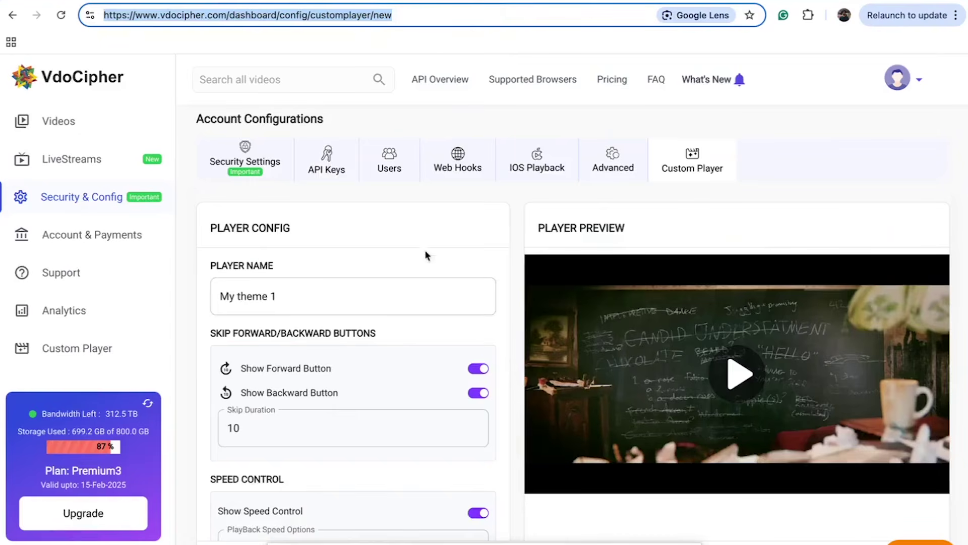
{"action": "scroll", "coordinate": [326, 343], "scroll_direction": "down", "scroll_amount": 2}
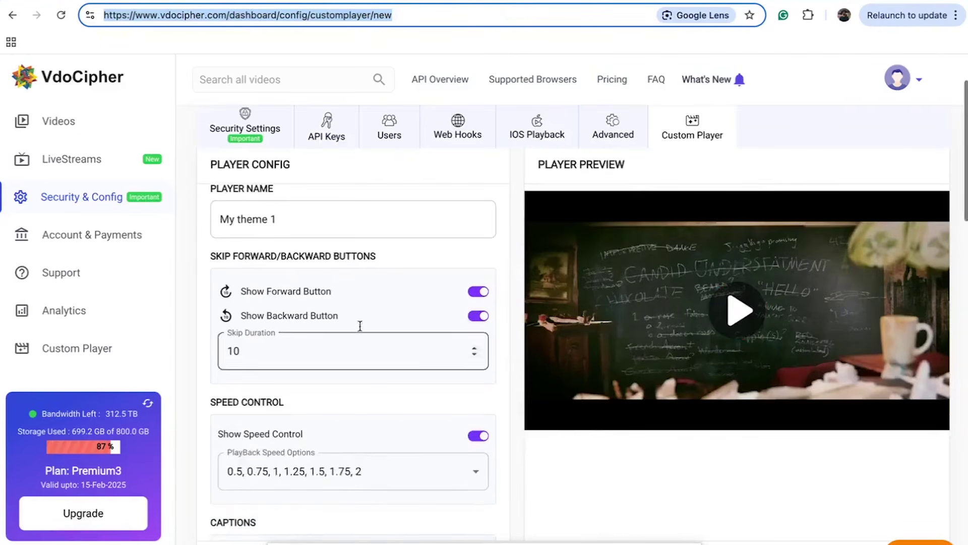
{"action": "scroll", "coordinate": [415, 368], "scroll_direction": "down", "scroll_amount": 4}
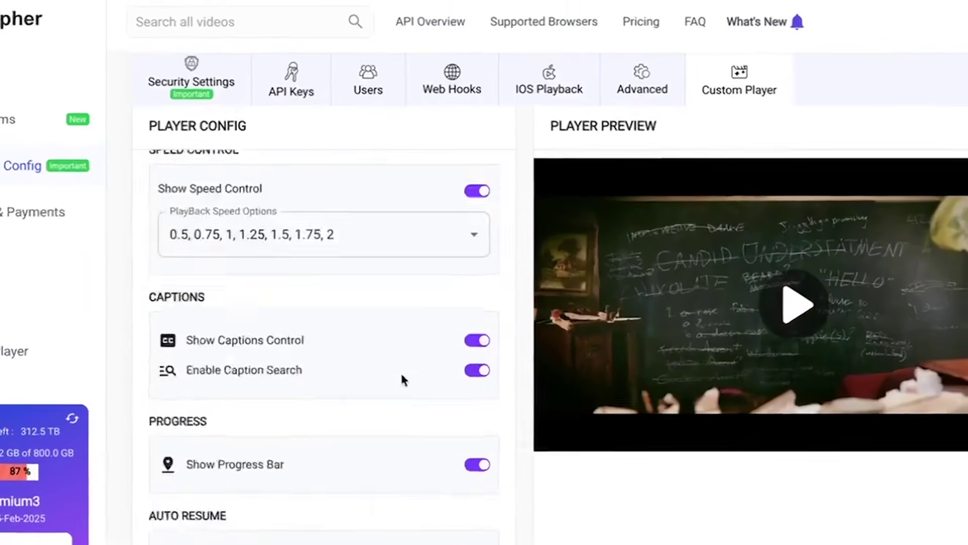
{"action": "scroll", "coordinate": [402, 379], "scroll_direction": "down", "scroll_amount": 7}
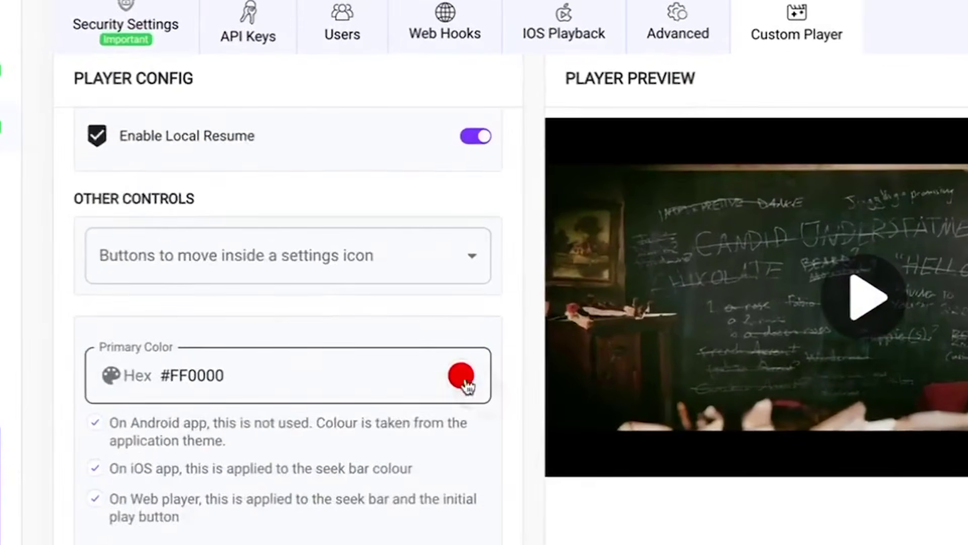
{"action": "left_click", "coordinate": [464, 379]}
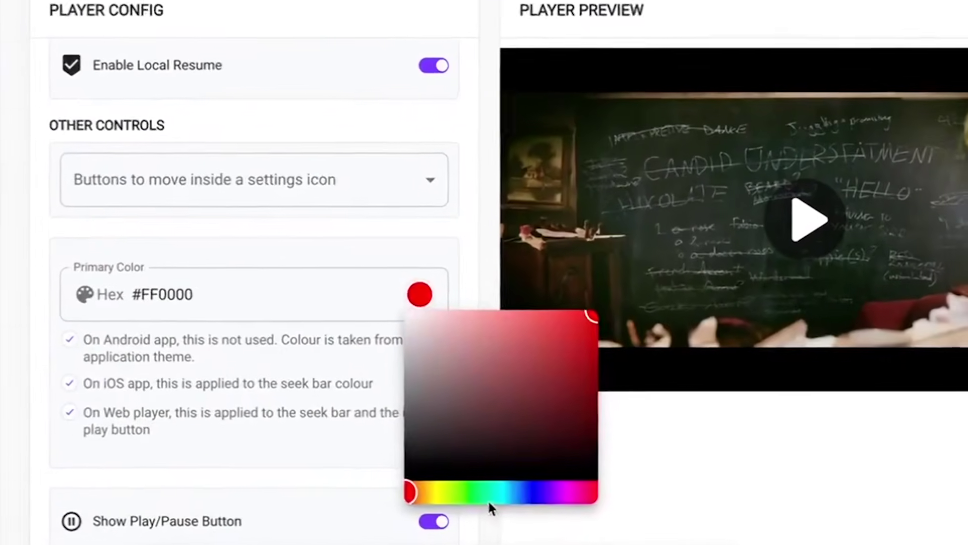
{"action": "left_click", "coordinate": [532, 500]}
{"action": "left_click", "coordinate": [651, 494]}
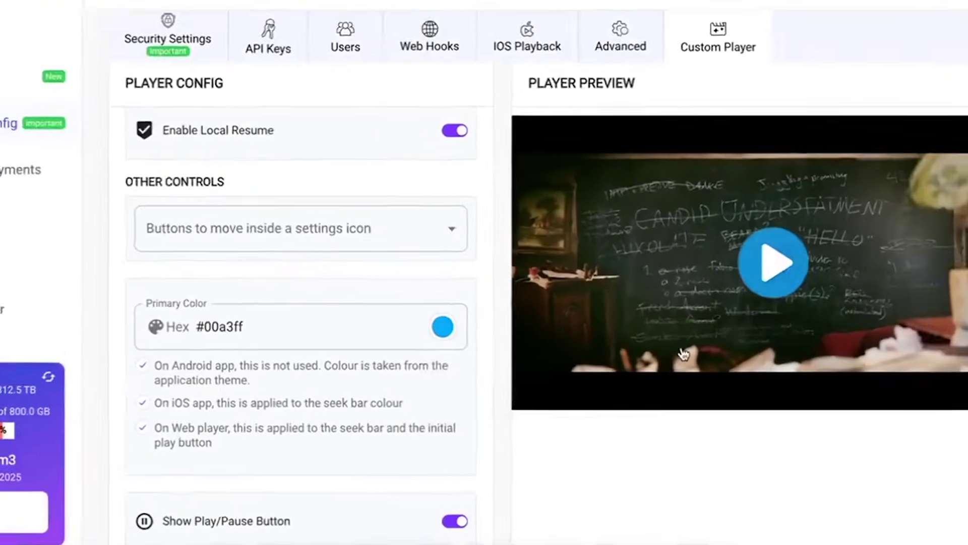
{"action": "left_click", "coordinate": [815, 207]}
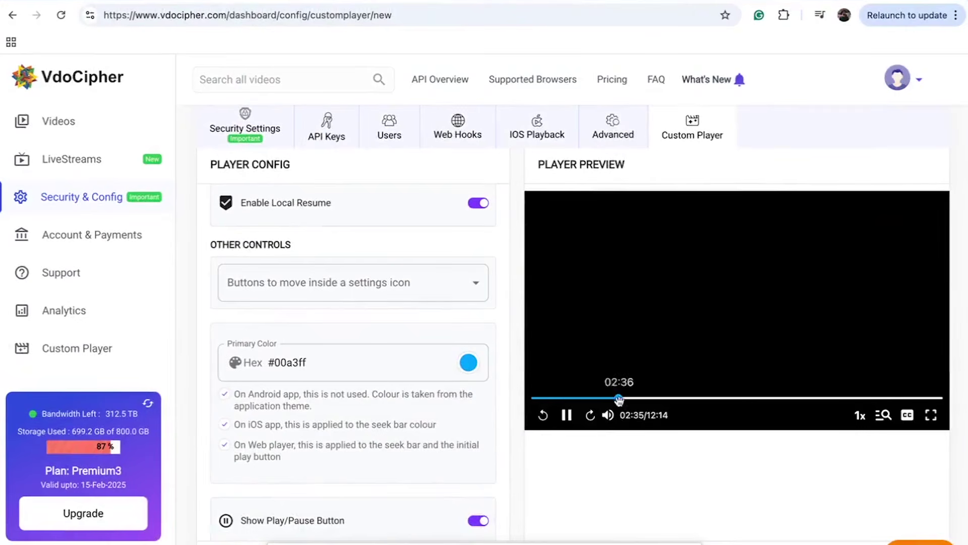
{"action": "left_click", "coordinate": [608, 415]}
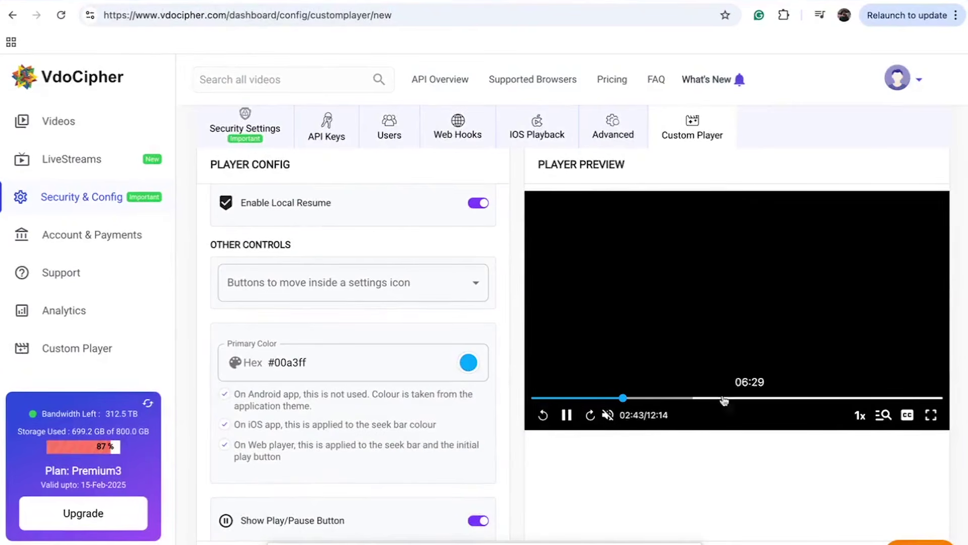
Step: Examine the custom player's skip, speed, caption, progress, resume and other control options
{"action": "scroll", "coordinate": [450, 335], "scroll_direction": "up", "scroll_amount": 10}
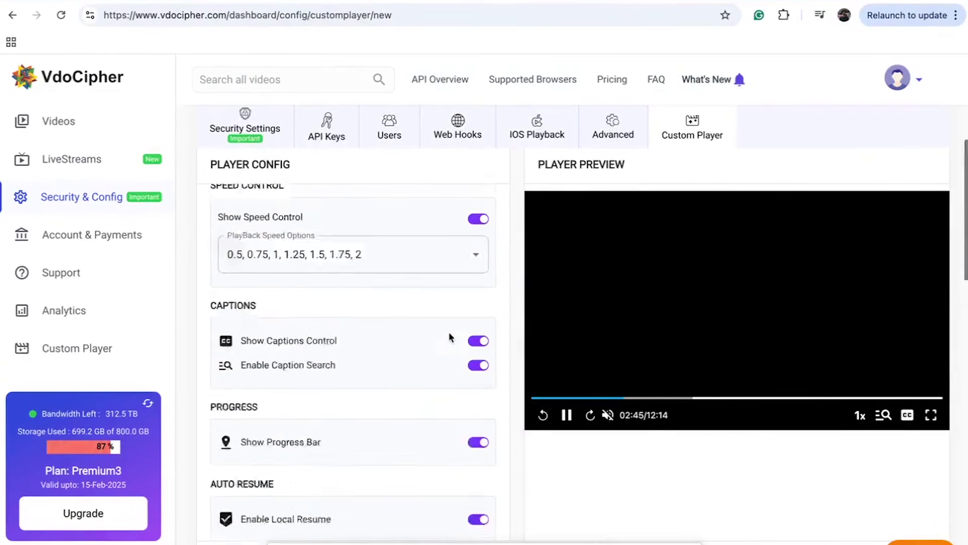
{"action": "scroll", "coordinate": [387, 371], "scroll_direction": "up", "scroll_amount": 2}
{"action": "scroll", "coordinate": [387, 370], "scroll_direction": "down", "scroll_amount": 10}
{"action": "scroll", "coordinate": [386, 371], "scroll_direction": "up", "scroll_amount": 10}
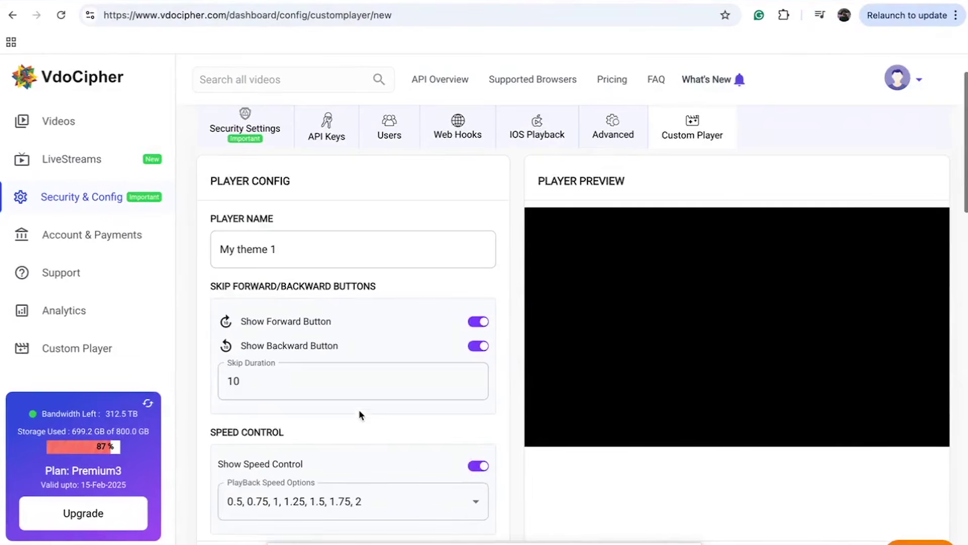
{"action": "scroll", "coordinate": [346, 378], "scroll_direction": "down", "scroll_amount": 15}
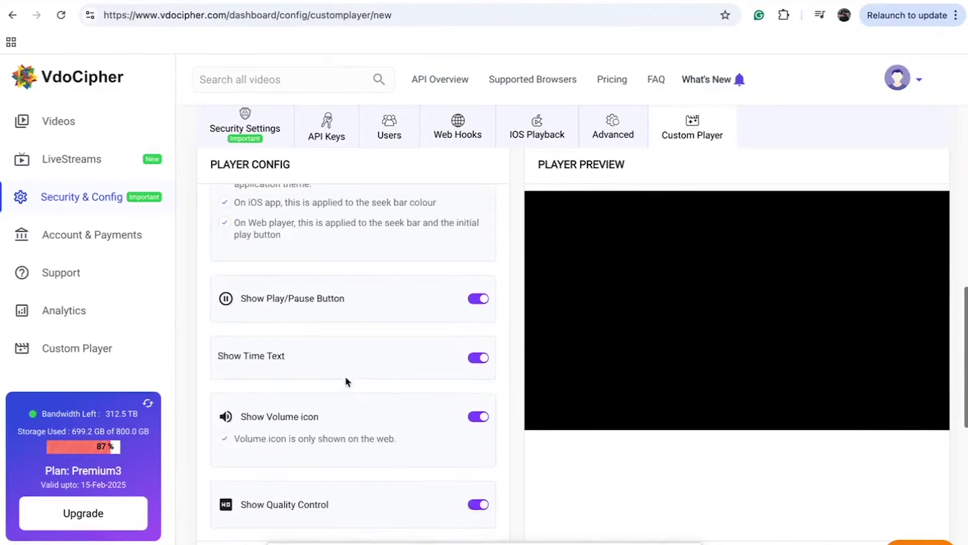
{"action": "scroll", "coordinate": [346, 382], "scroll_direction": "down", "scroll_amount": 3}
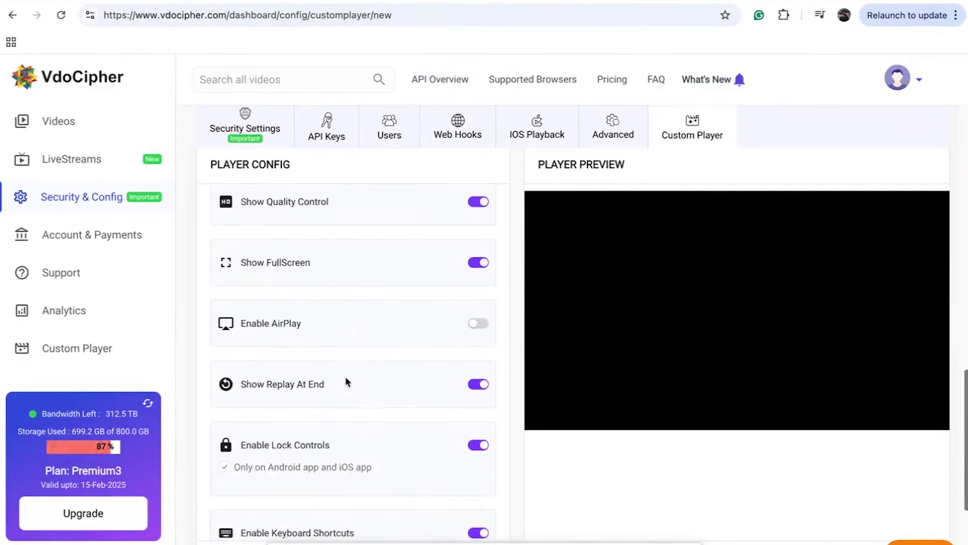
{"action": "scroll", "coordinate": [346, 382], "scroll_direction": "up", "scroll_amount": 9}
{"action": "scroll", "coordinate": [346, 381], "scroll_direction": "up", "scroll_amount": 7}
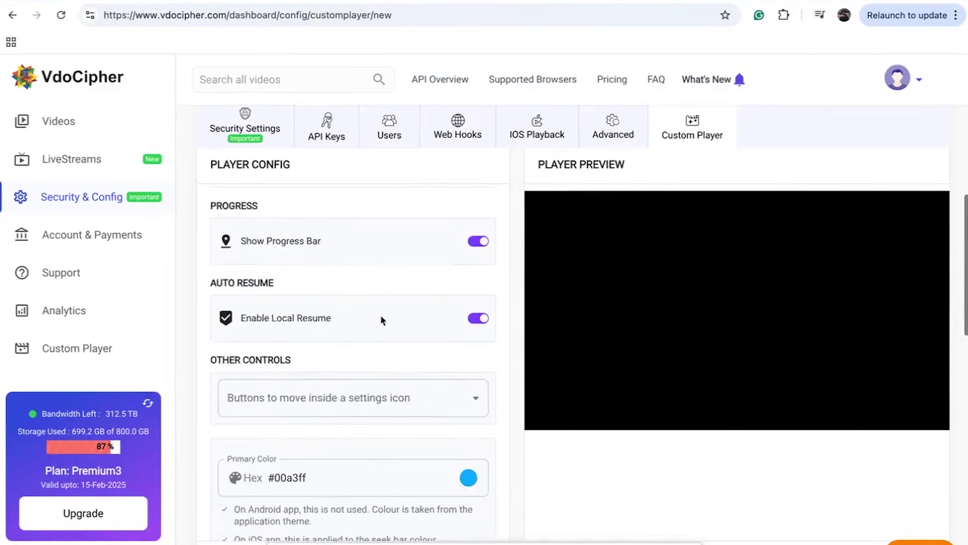
{"action": "scroll", "coordinate": [393, 242], "scroll_direction": "up", "scroll_amount": 8}
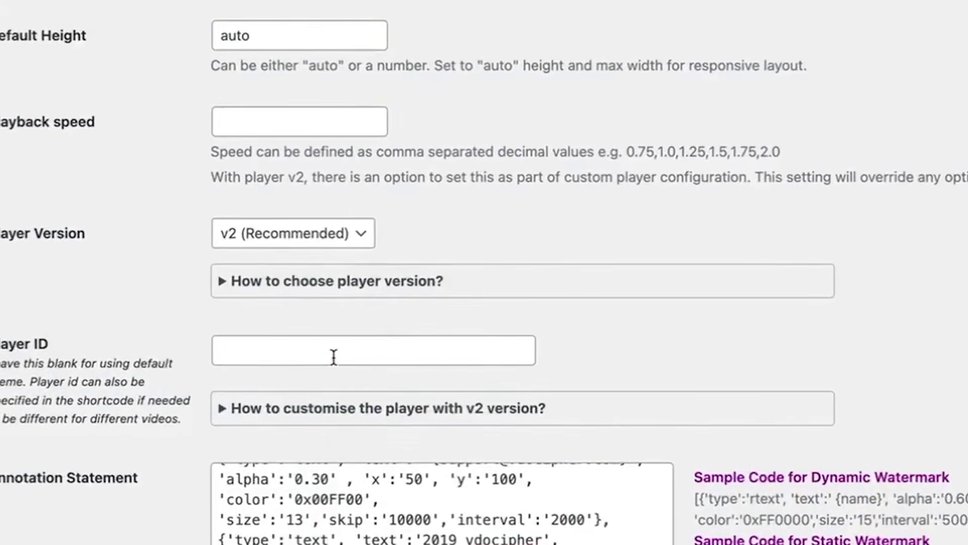
Step: In the WordPress VdoCipher options, examine the Player ID field and the sample dynamic and static watermark codes
{"action": "left_click", "coordinate": [333, 358]}
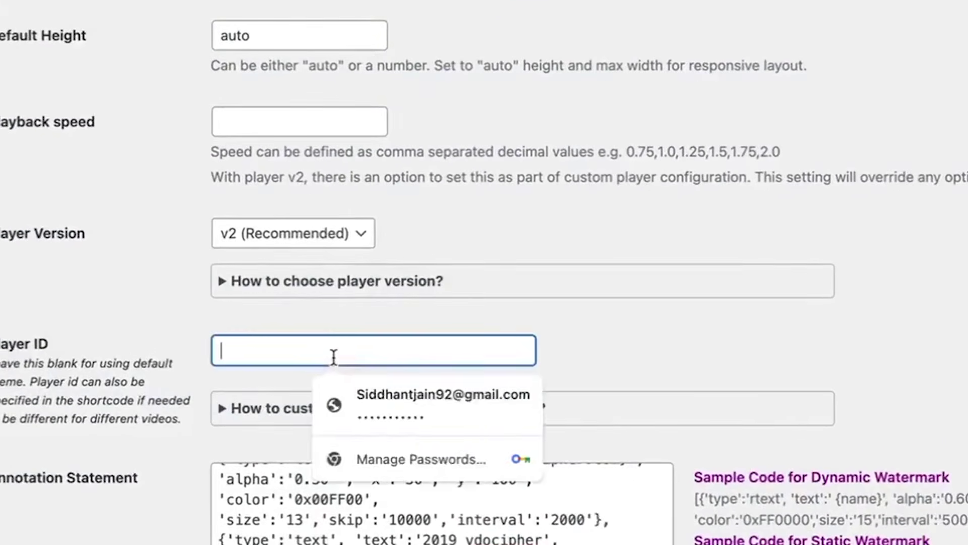
{"action": "left_click", "coordinate": [263, 313]}
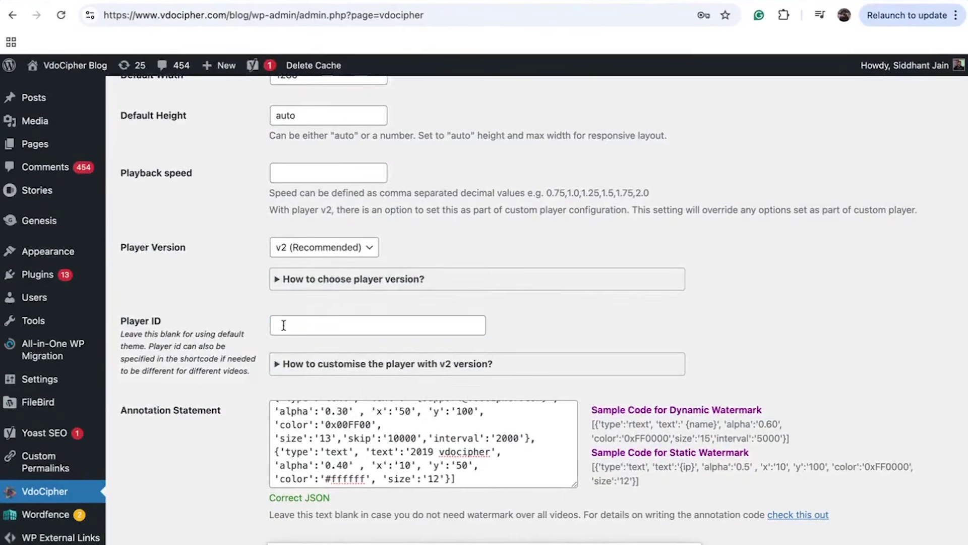
{"action": "left_click", "coordinate": [314, 323]}
{"action": "left_click", "coordinate": [232, 303]}
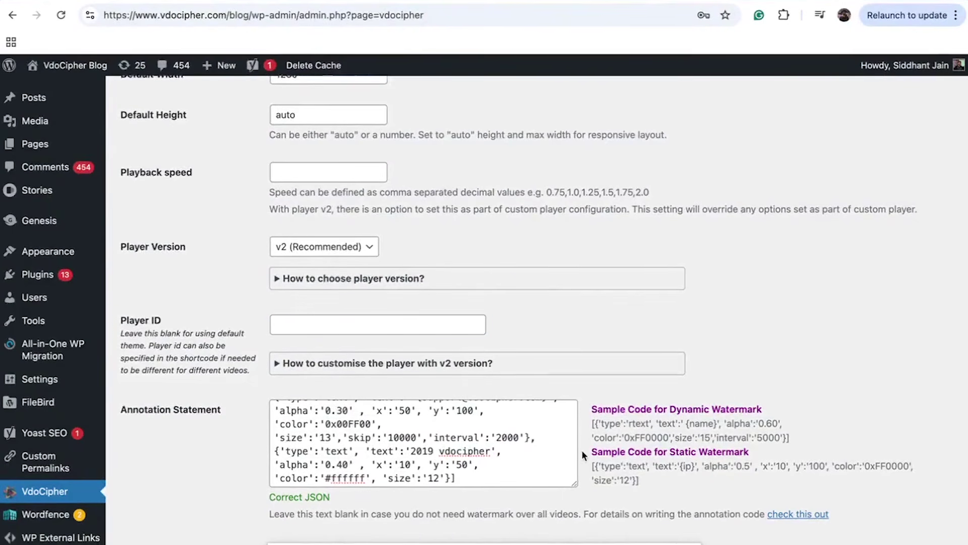
{"action": "scroll", "coordinate": [582, 450], "scroll_direction": "down", "scroll_amount": 1}
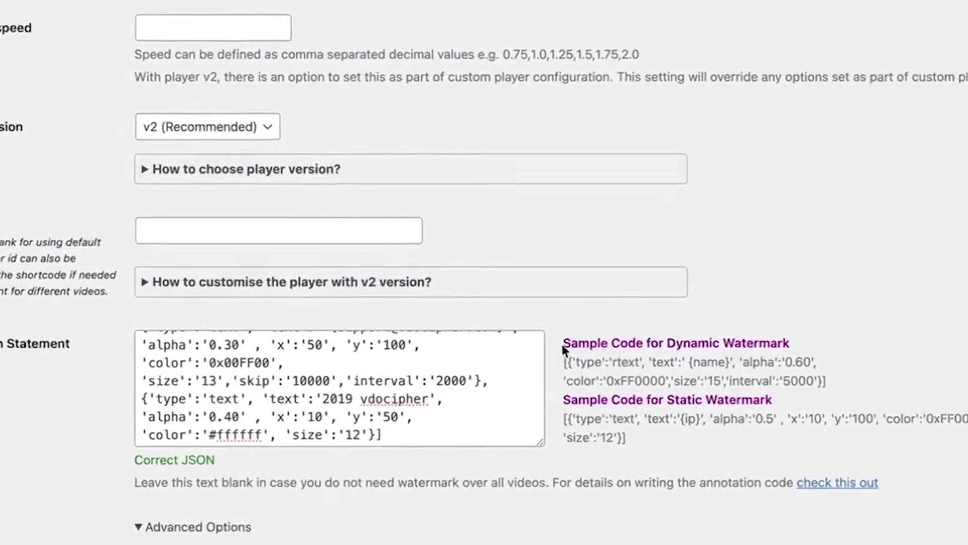
{"action": "left_click_drag", "start_coordinate": [592, 353], "coordinate": [650, 411]}
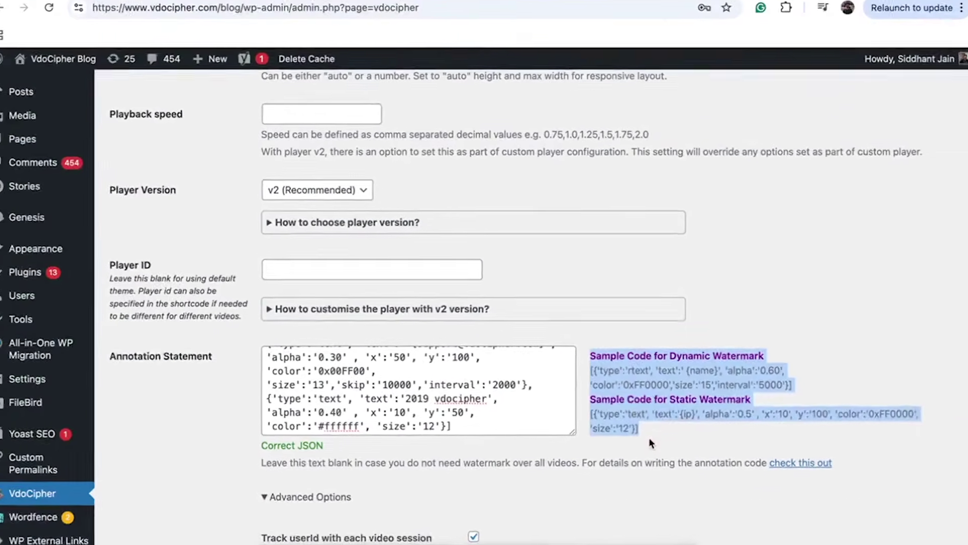
{"action": "left_click", "coordinate": [637, 458]}
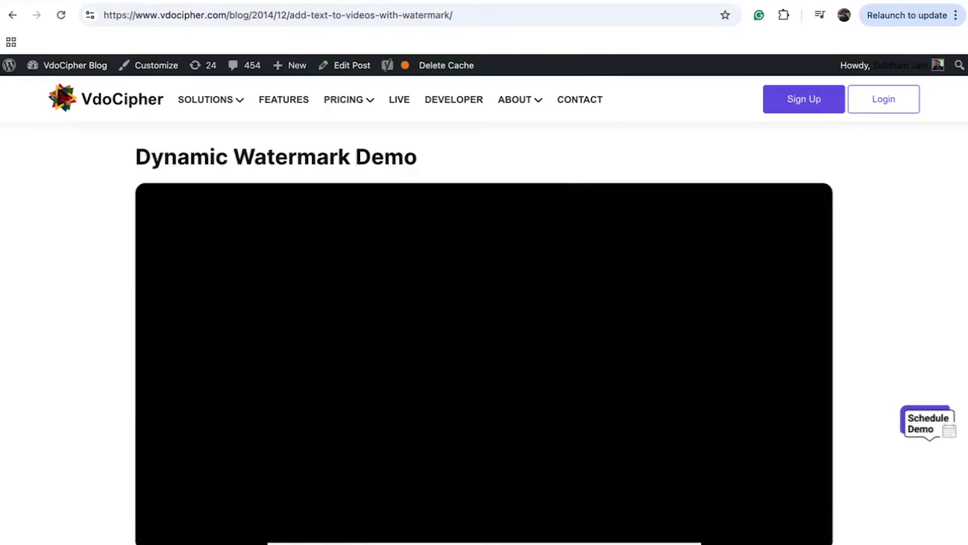
Step: In VdoCipher's blog article on video watermarks, play the Dynamic Watermark Demo, reload the page and play it again
{"action": "scroll", "coordinate": [540, 295], "scroll_direction": "down", "scroll_amount": 1}
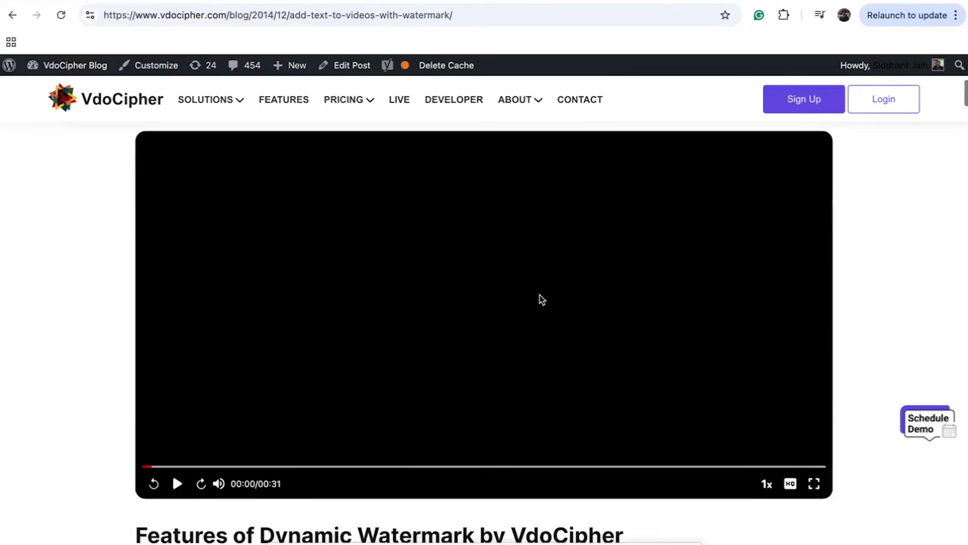
{"action": "left_click", "coordinate": [177, 482]}
{"action": "scroll", "coordinate": [316, 365], "scroll_direction": "up", "scroll_amount": 2}
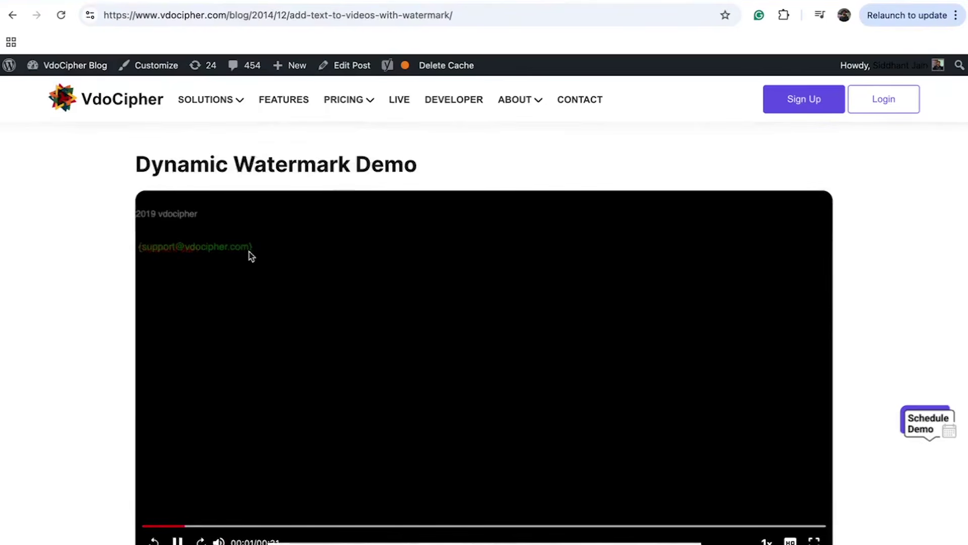
{"action": "scroll", "coordinate": [382, 496], "scroll_direction": "down", "scroll_amount": 1}
{"action": "key", "text": "super+r"}
{"action": "left_click", "coordinate": [492, 343]}
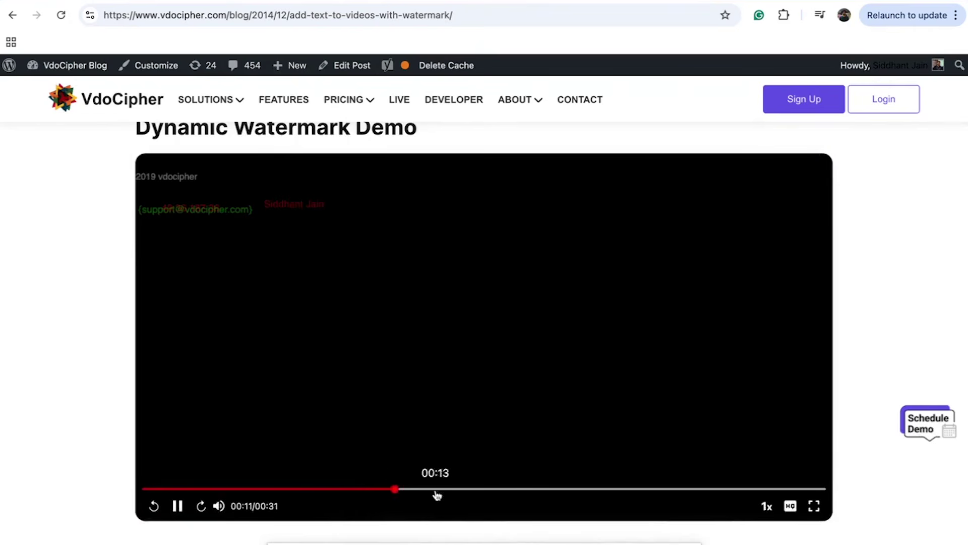
Step: Examine the article's Moving text watermark code and the text parameters for name, email and IP
{"action": "scroll", "coordinate": [446, 321], "scroll_direction": "down", "scroll_amount": 15}
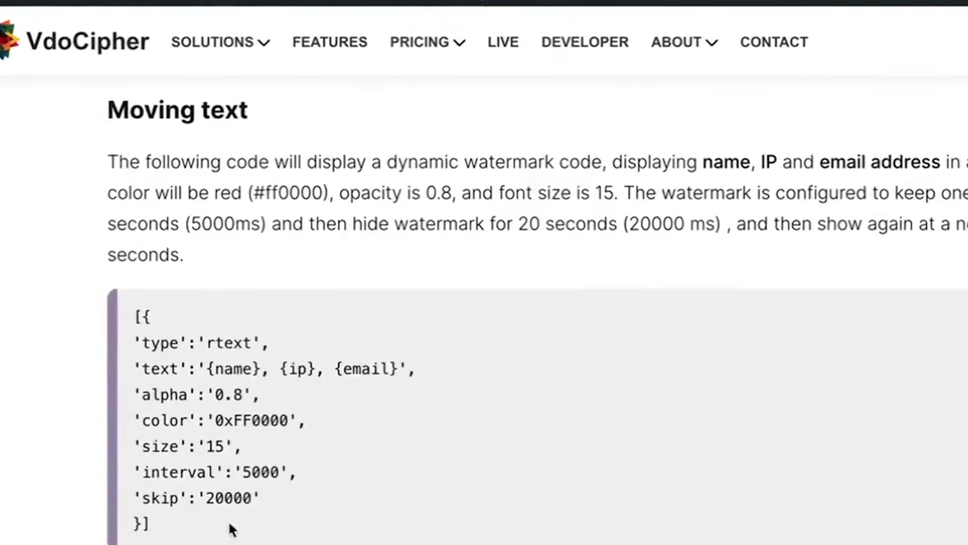
{"action": "left_click_drag", "start_coordinate": [232, 530], "coordinate": [143, 292]}
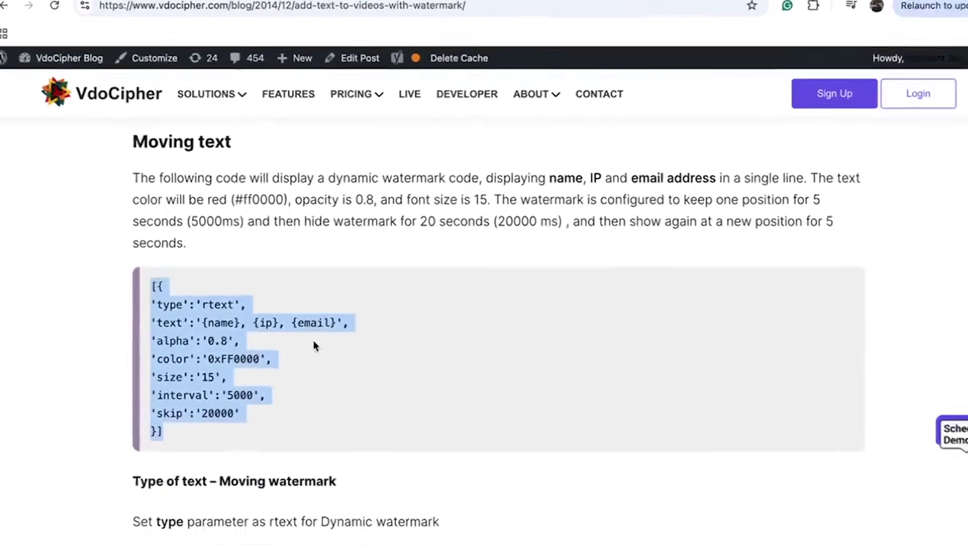
{"action": "scroll", "coordinate": [307, 334], "scroll_direction": "down", "scroll_amount": 8}
{"action": "left_click_drag", "start_coordinate": [252, 405], "coordinate": [380, 395]}
{"action": "scroll", "coordinate": [382, 395], "scroll_direction": "down", "scroll_amount": 3}
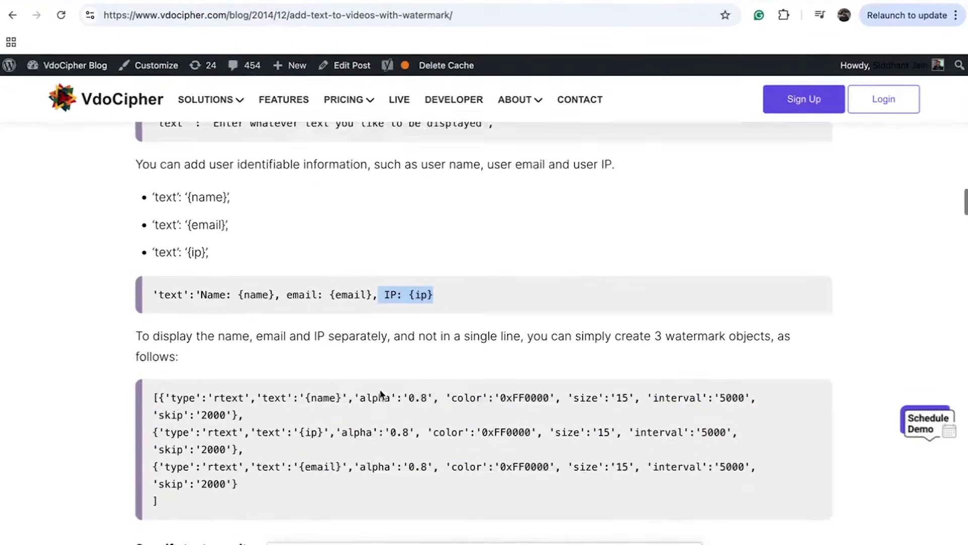
Step: Examine the article's code for three separate watermark objects and the sample watermark codes in the WordPress VdoCipher options
{"action": "left_click_drag", "start_coordinate": [288, 457], "coordinate": [174, 302]}
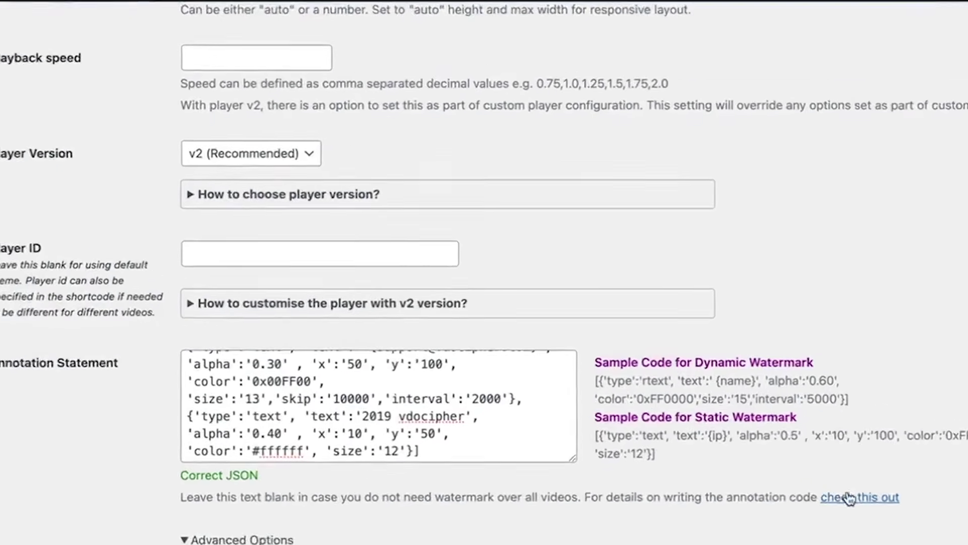
{"action": "left_click_drag", "start_coordinate": [696, 482], "coordinate": [599, 387]}
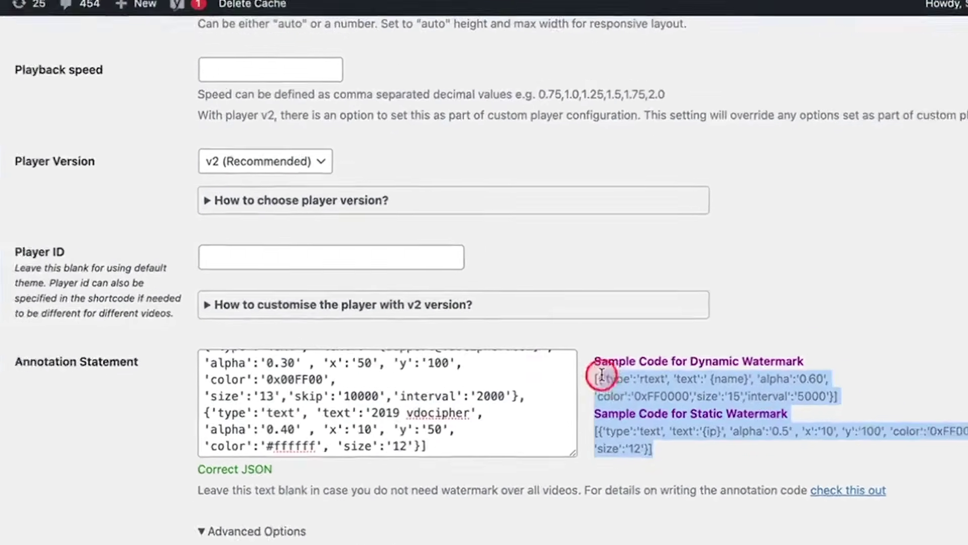
{"action": "left_click", "coordinate": [914, 263]}
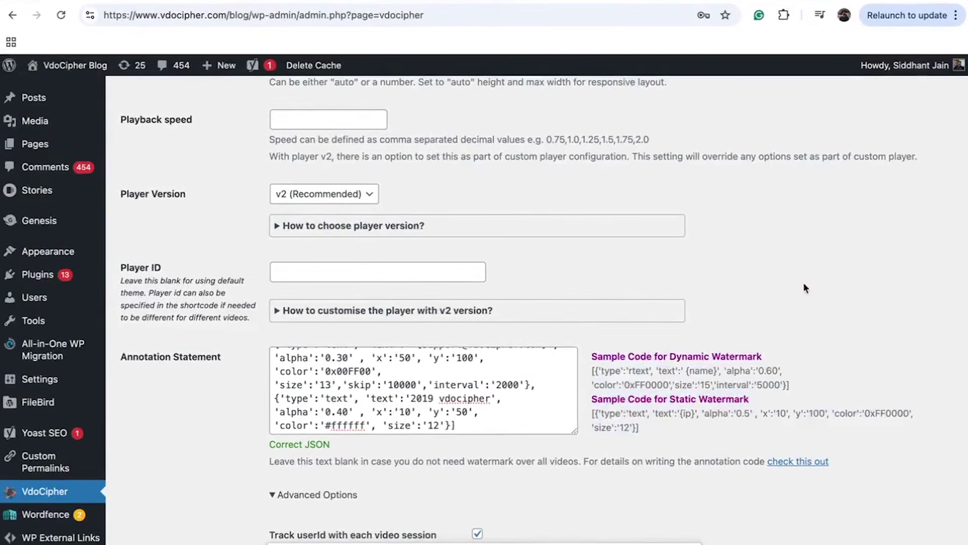
Step: Examine the Track userId with each video session setting in the Advanced Options, collapsing and re-expanding that section
{"action": "scroll", "coordinate": [804, 285], "scroll_direction": "down", "scroll_amount": 5}
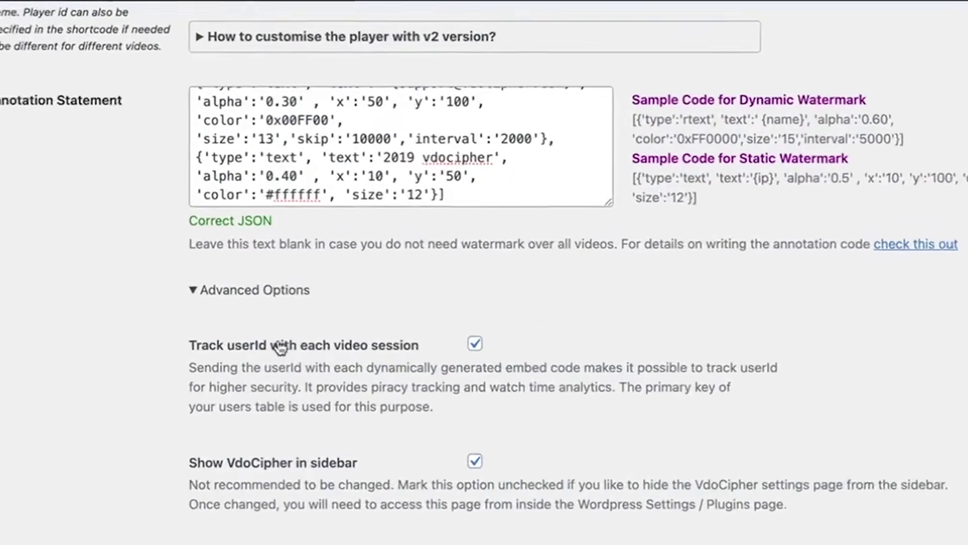
{"action": "left_click_drag", "start_coordinate": [256, 323], "coordinate": [397, 331]}
{"action": "left_click_drag", "start_coordinate": [351, 354], "coordinate": [426, 352]}
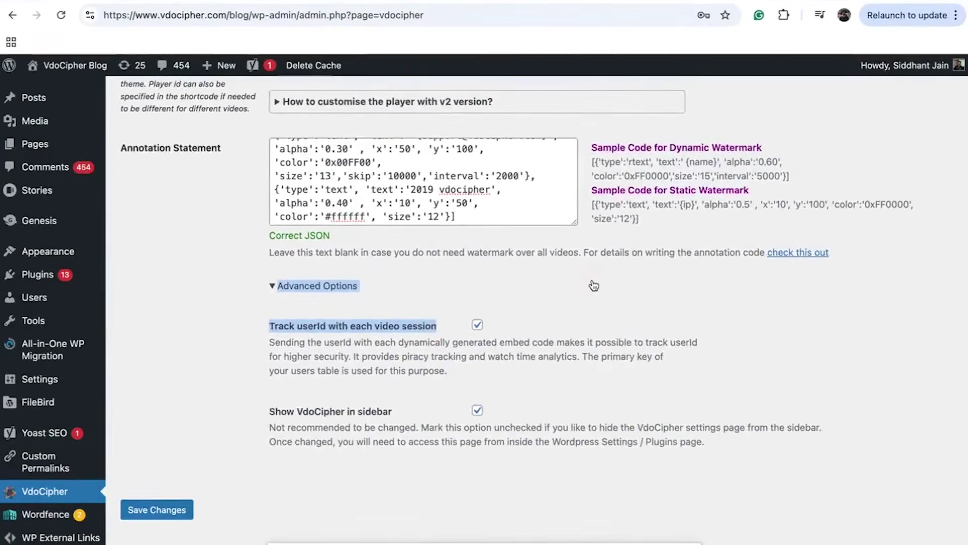
{"action": "left_click", "coordinate": [650, 291]}
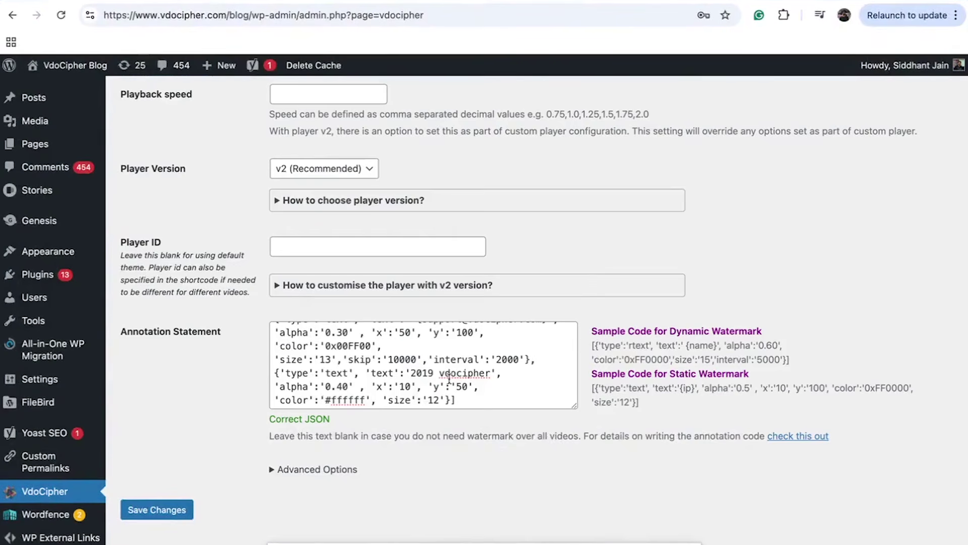
{"action": "left_click", "coordinate": [333, 470]}
{"action": "scroll", "coordinate": [353, 404], "scroll_direction": "down", "scroll_amount": 3}
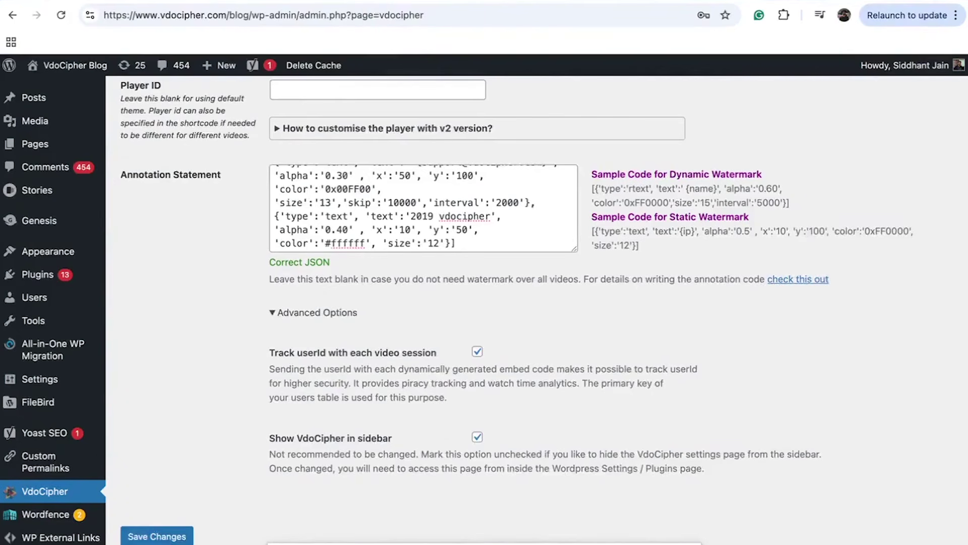
Step: Examine the dashboard's User Device Analytics and Blocked Playback records, and return to the Track userId setting in the WordPress options
{"action": "left_click", "coordinate": [409, 1]}
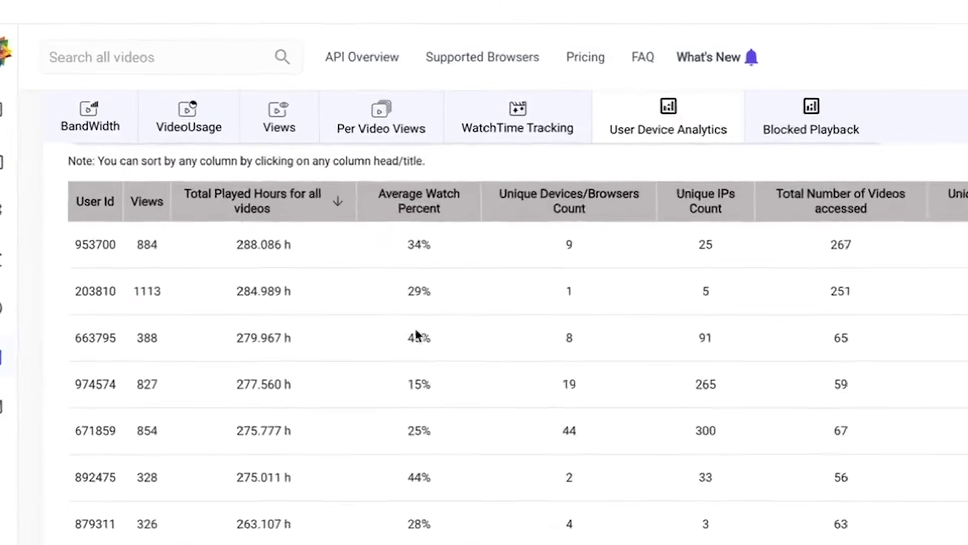
{"action": "double_click", "coordinate": [98, 258]}
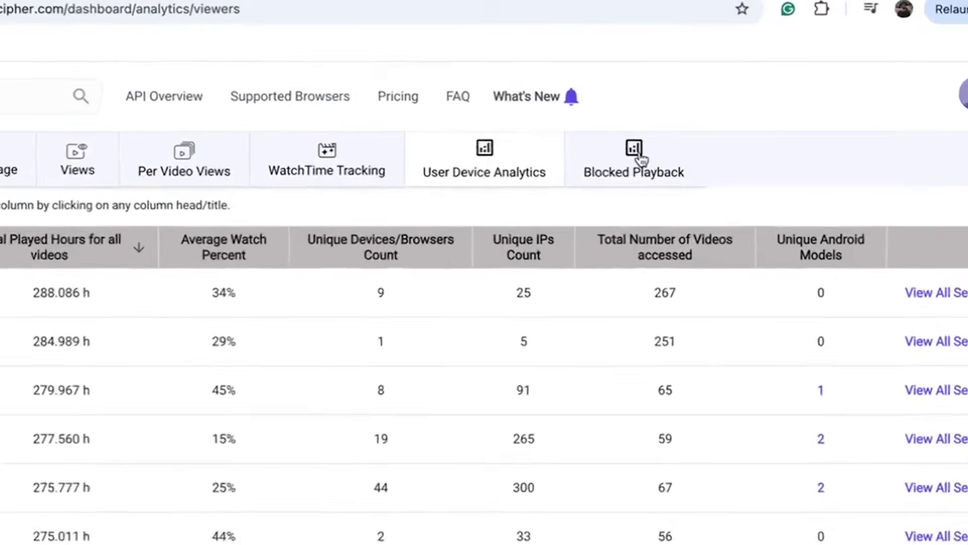
{"action": "left_click", "coordinate": [635, 173]}
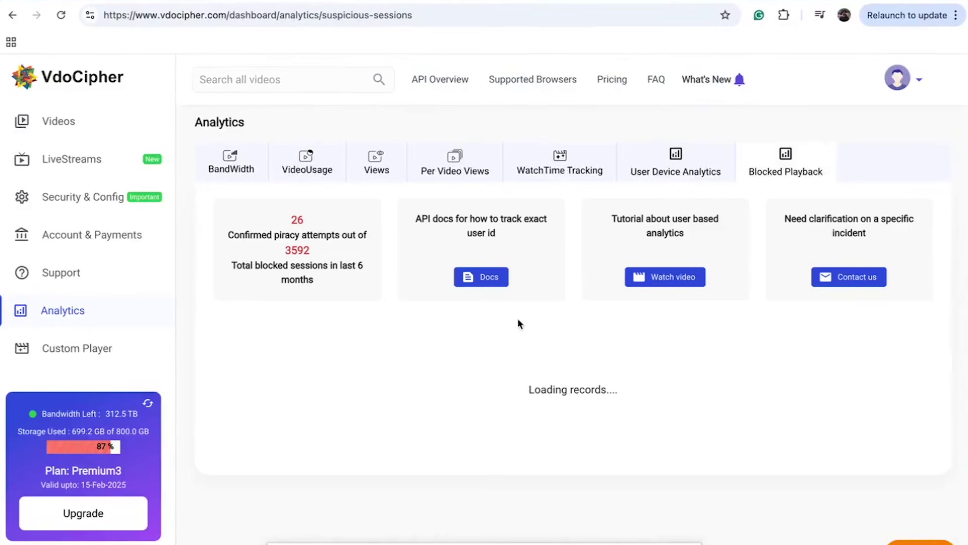
{"action": "scroll", "coordinate": [467, 368], "scroll_direction": "down", "scroll_amount": 3}
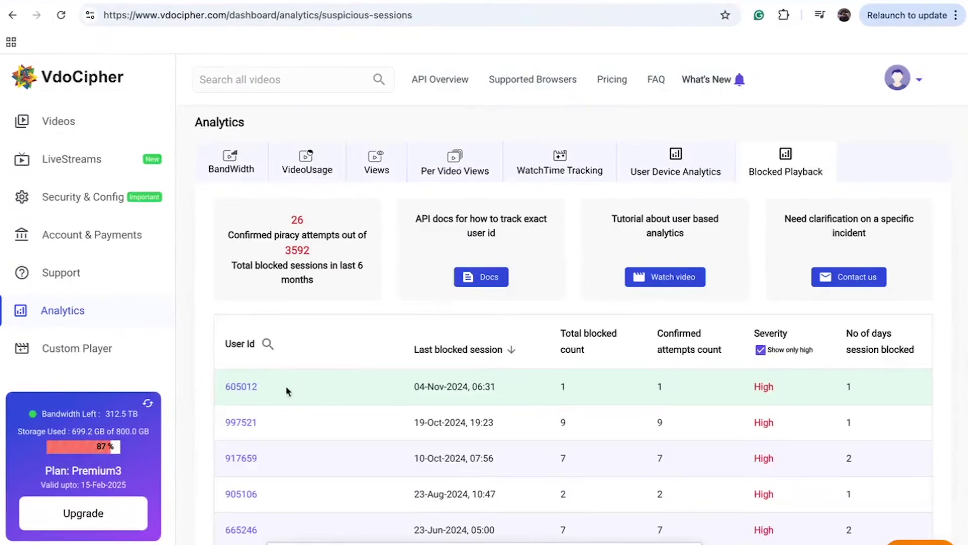
{"action": "scroll", "coordinate": [285, 391], "scroll_direction": "down", "scroll_amount": 2}
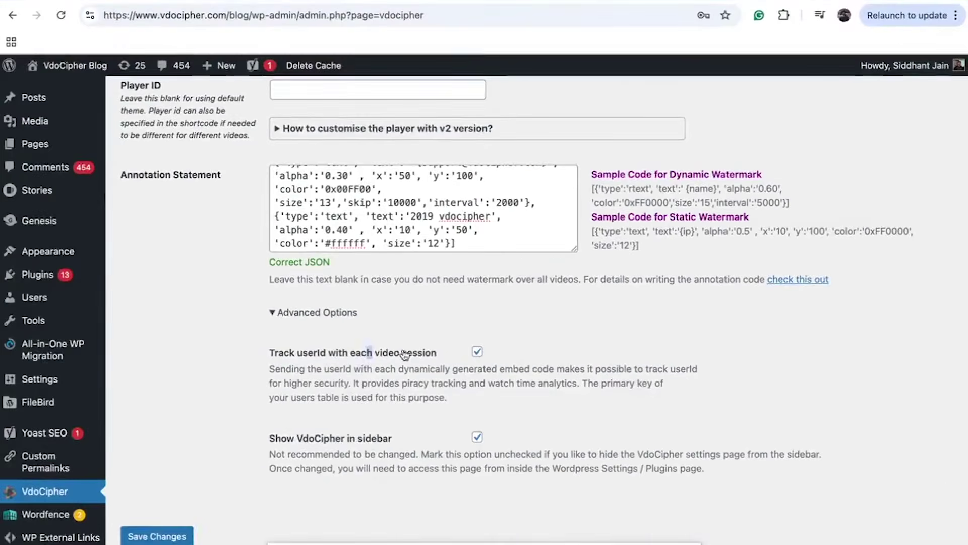
{"action": "left_click_drag", "start_coordinate": [410, 362], "coordinate": [438, 364]}
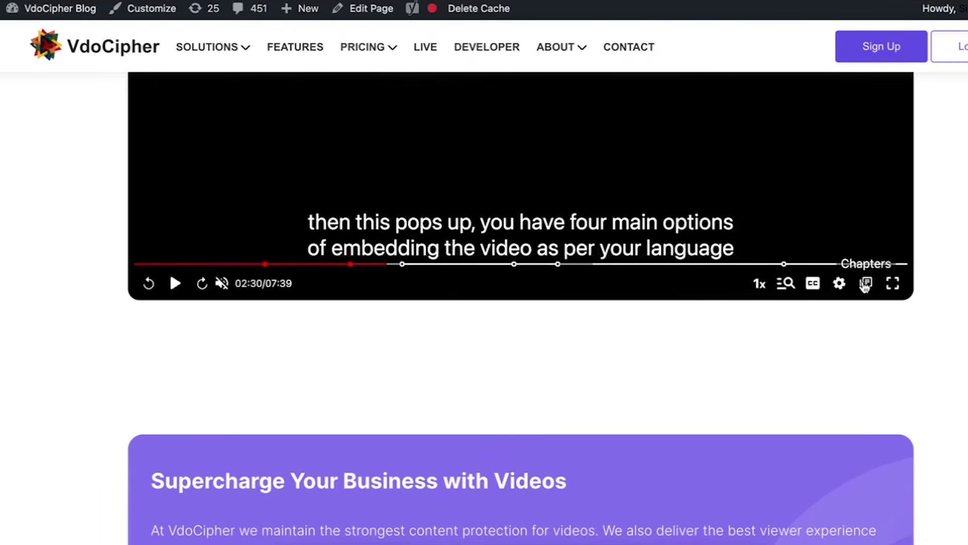
Step: Show the chapters in the embedded demo player and view the Subtitles options on the dashboard's Edit Video page
{"action": "left_click", "coordinate": [866, 284]}
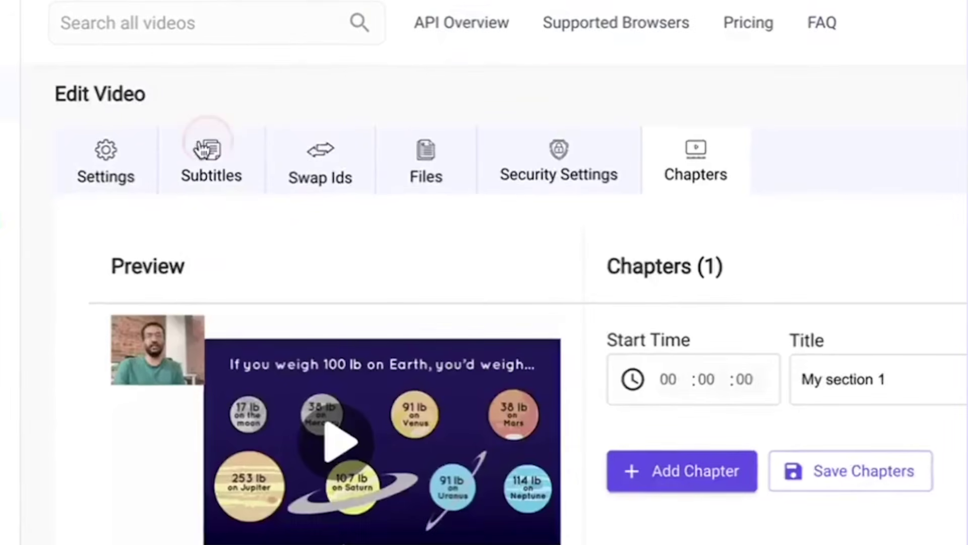
{"action": "left_click", "coordinate": [202, 149]}
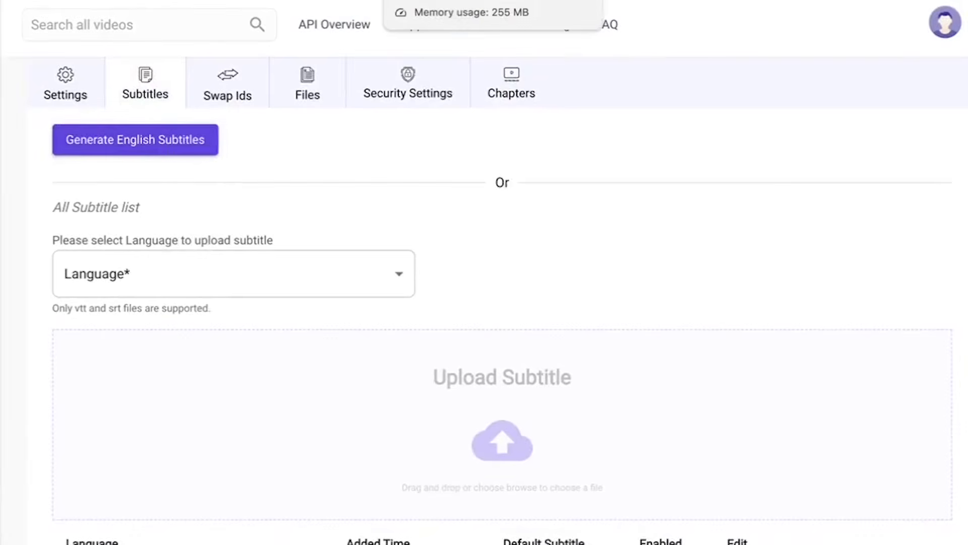
{"action": "left_click", "coordinate": [85, 85]}
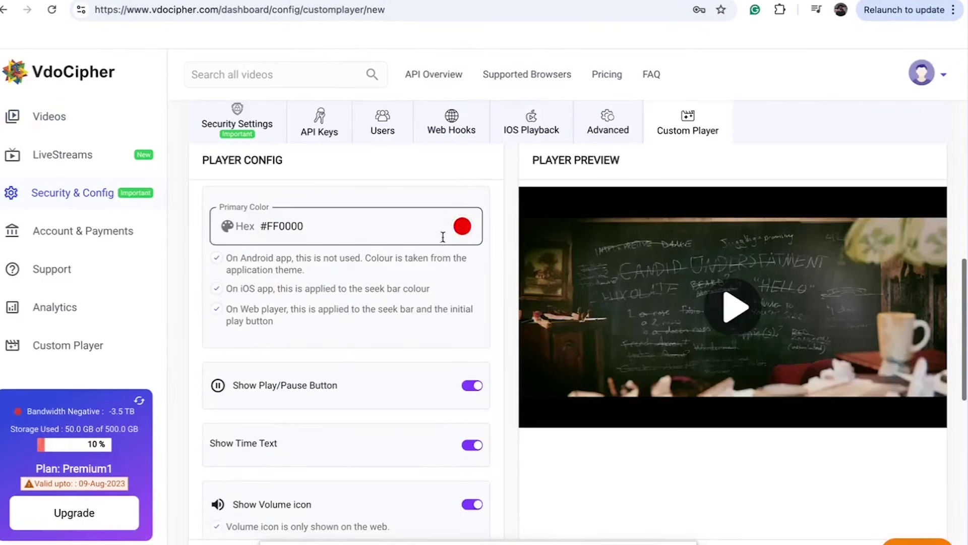
Step: View the custom player's Primary Color picker, and examine the skip, speed, caption and other control options
{"action": "left_click", "coordinate": [459, 226]}
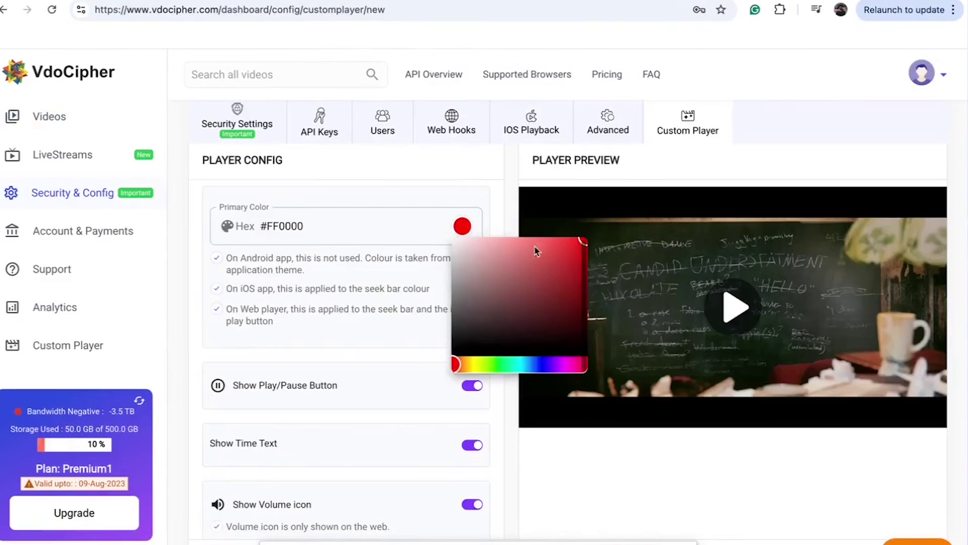
{"action": "left_click", "coordinate": [416, 276]}
{"action": "scroll", "coordinate": [383, 263], "scroll_direction": "up", "scroll_amount": 3}
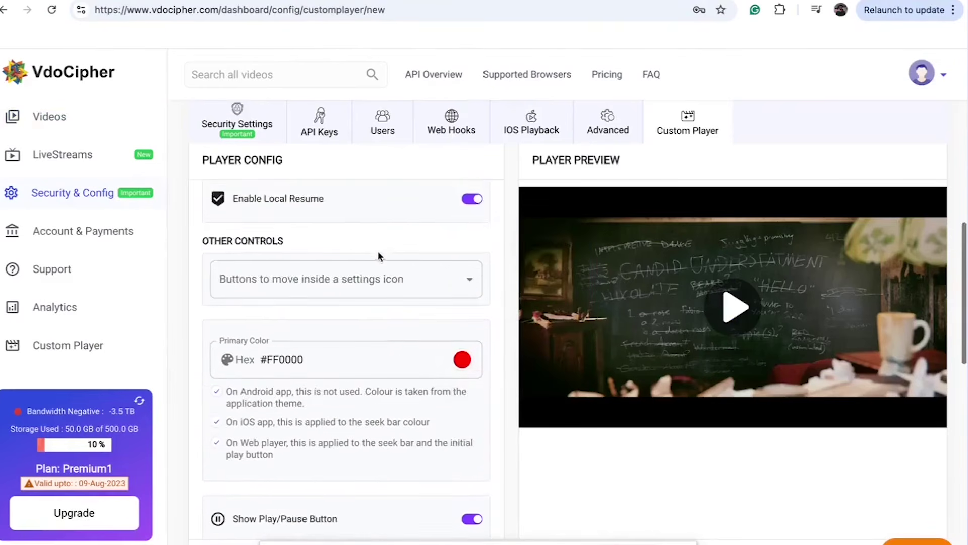
{"action": "scroll", "coordinate": [378, 256], "scroll_direction": "up", "scroll_amount": 10}
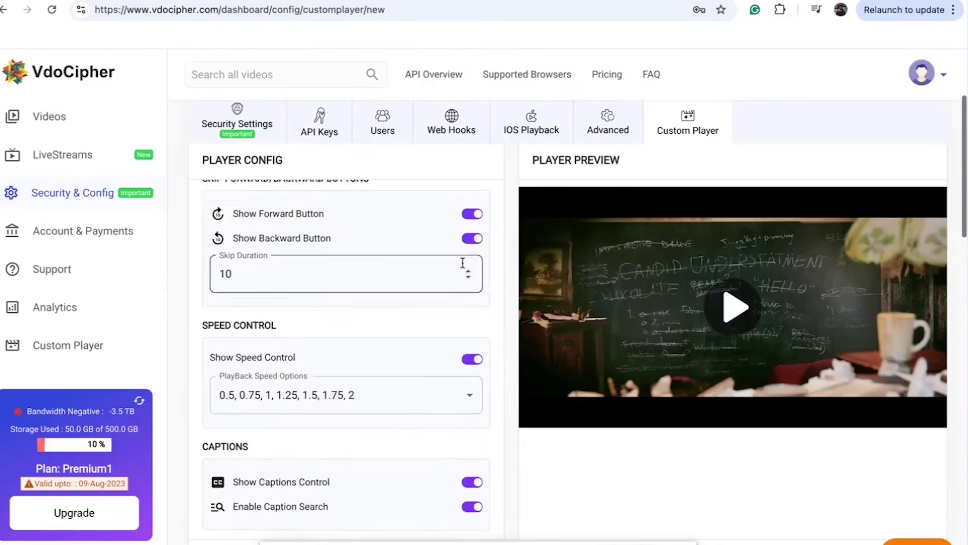
{"action": "scroll", "coordinate": [462, 262], "scroll_direction": "down", "scroll_amount": 4}
{"action": "scroll", "coordinate": [461, 270], "scroll_direction": "up", "scroll_amount": 4}
{"action": "scroll", "coordinate": [454, 235], "scroll_direction": "down", "scroll_amount": 20}
{"action": "scroll", "coordinate": [453, 235], "scroll_direction": "down", "scroll_amount": 4}
{"action": "scroll", "coordinate": [429, 287], "scroll_direction": "up", "scroll_amount": 10}
Step: Return to the list of custom players and look over the saved players and their Set Default switches
{"action": "key", "text": "super+Left"}
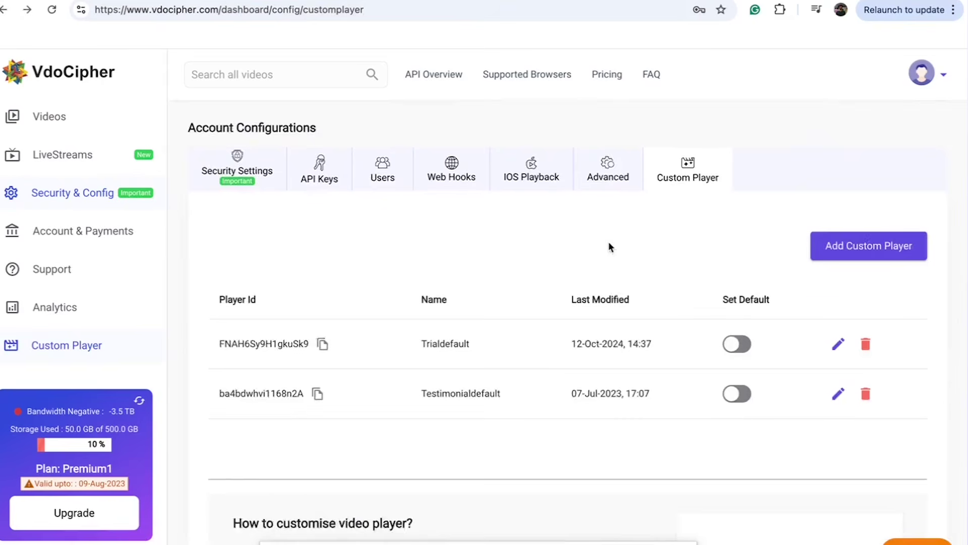
{"action": "scroll", "coordinate": [610, 245], "scroll_direction": "down", "scroll_amount": 2}
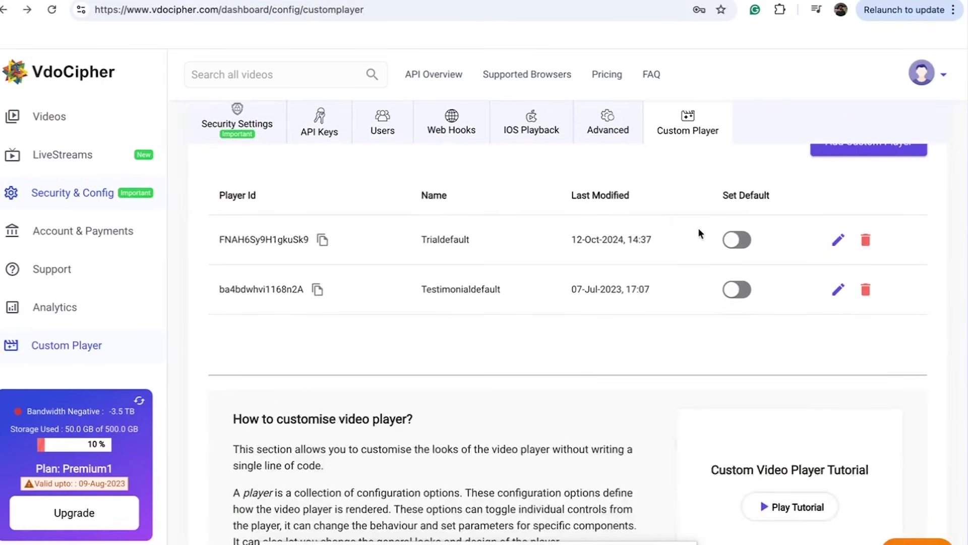
{"action": "scroll", "coordinate": [696, 230], "scroll_direction": "up", "scroll_amount": 1}
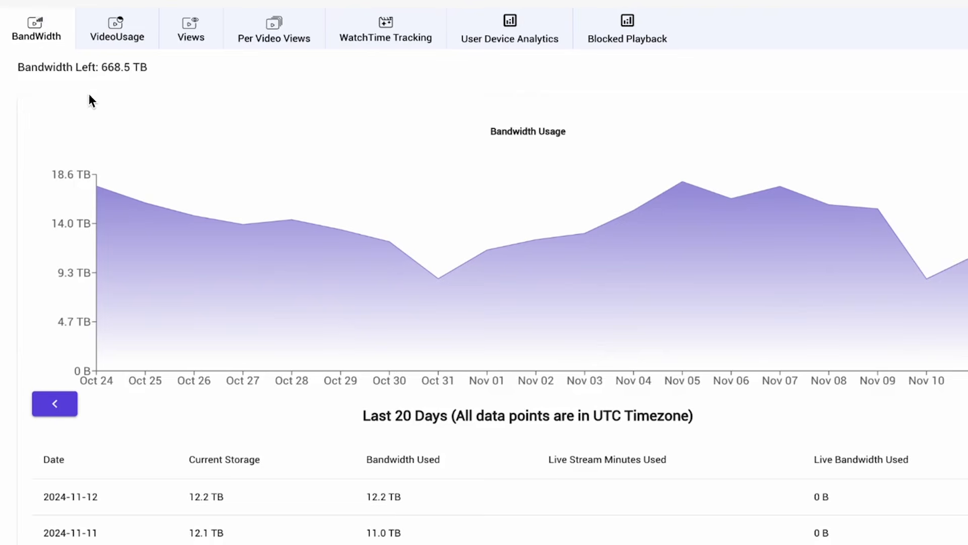
Step: Review the VideoUsage, Views, Per Video Views and WatchTime Tracking reports in the dashboard analytics
{"action": "left_click", "coordinate": [118, 31]}
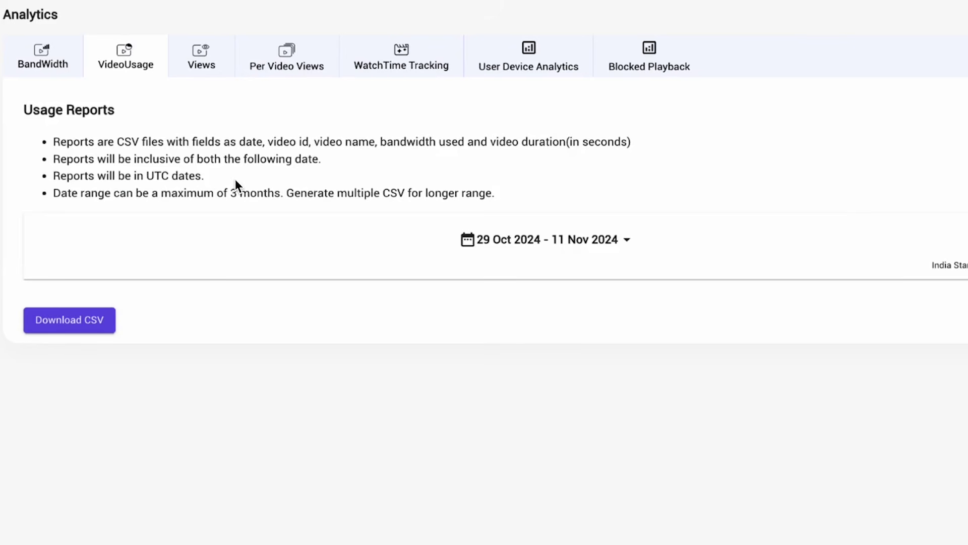
{"action": "left_click", "coordinate": [202, 66]}
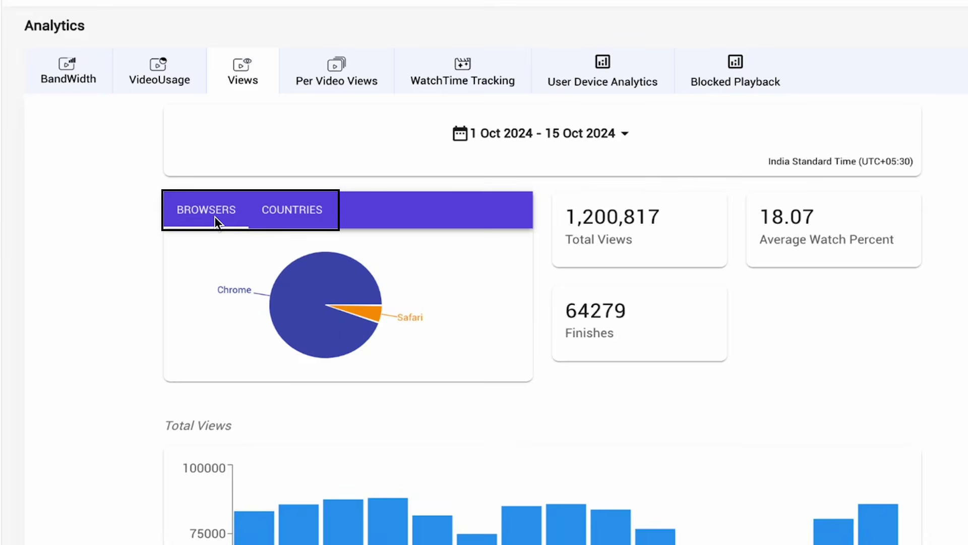
{"action": "left_click", "coordinate": [338, 85]}
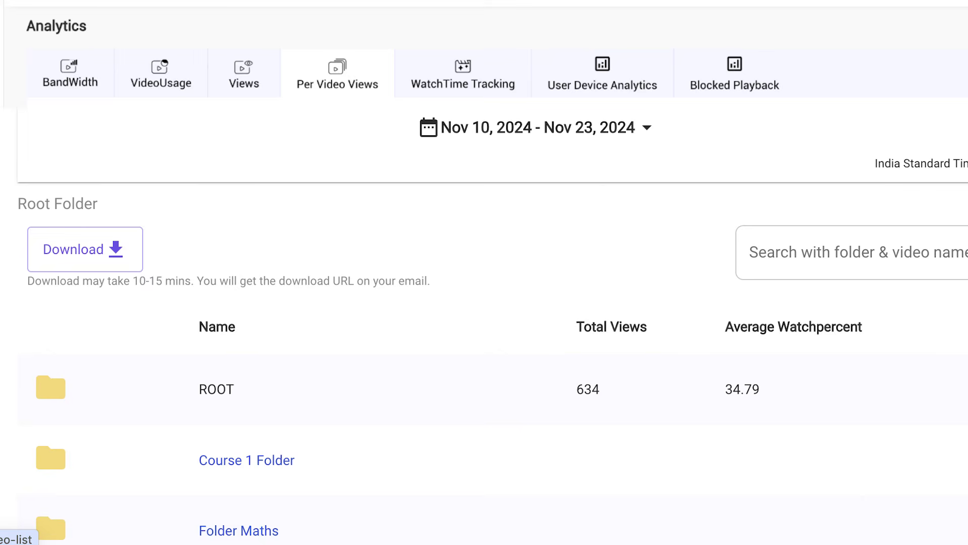
{"action": "left_click", "coordinate": [463, 84]}
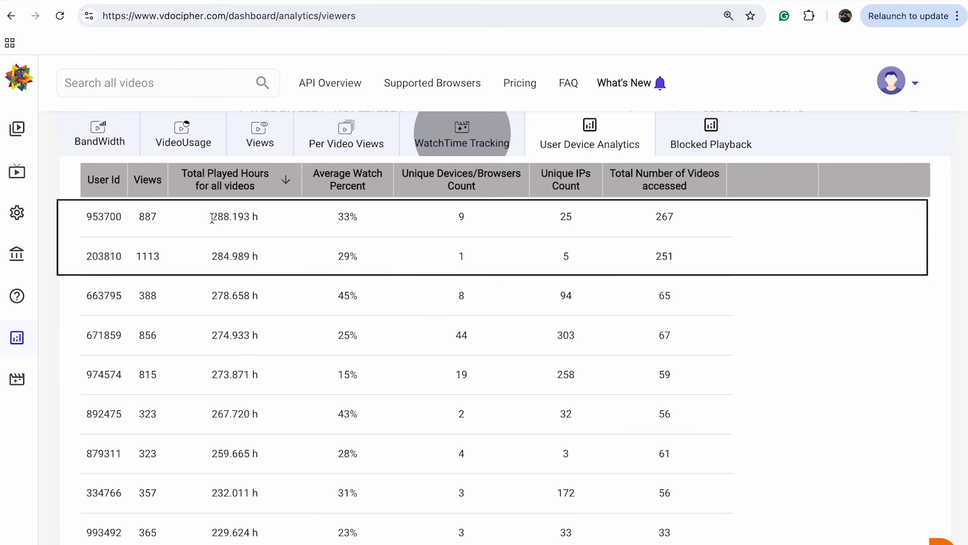
Step: Examine the played hours per user in User Device Analytics and the confirmed piracy attempts summary in Blocked Playback
{"action": "left_click_drag", "start_coordinate": [212, 218], "coordinate": [266, 223]}
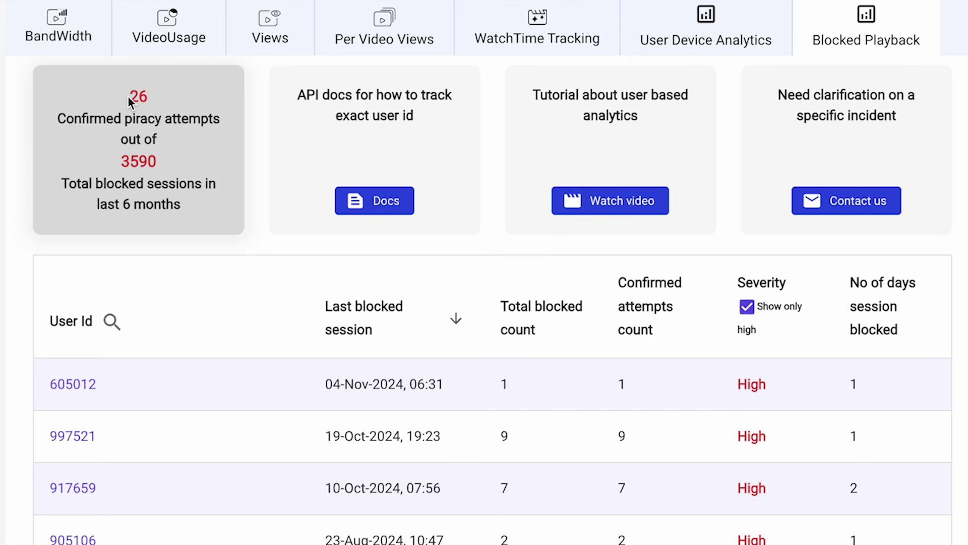
{"action": "left_click_drag", "start_coordinate": [128, 94], "coordinate": [172, 188]}
{"action": "left_click", "coordinate": [193, 230]}
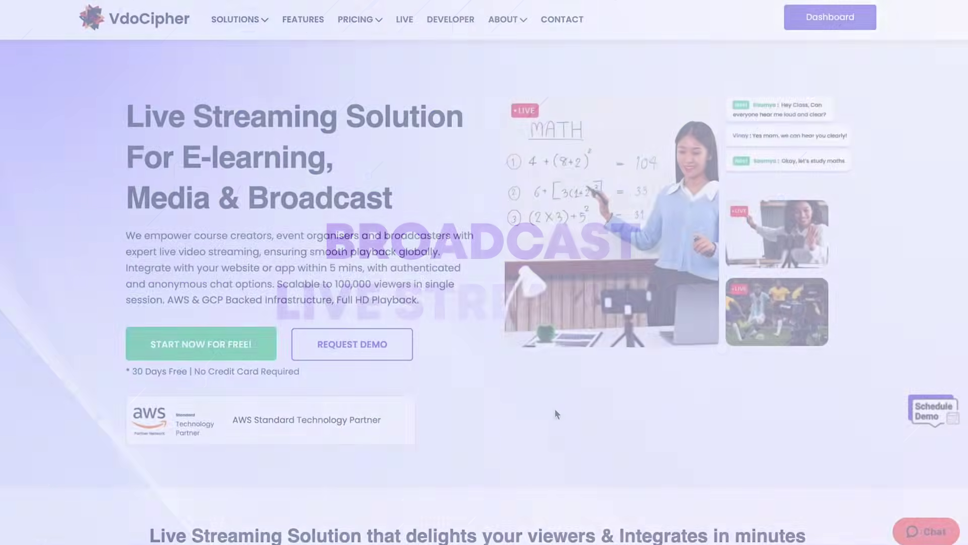
Step: Read through the feature descriptions on VdoCipher's Live Streaming Solution page
{"action": "scroll", "coordinate": [557, 414], "scroll_direction": "down", "scroll_amount": 6}
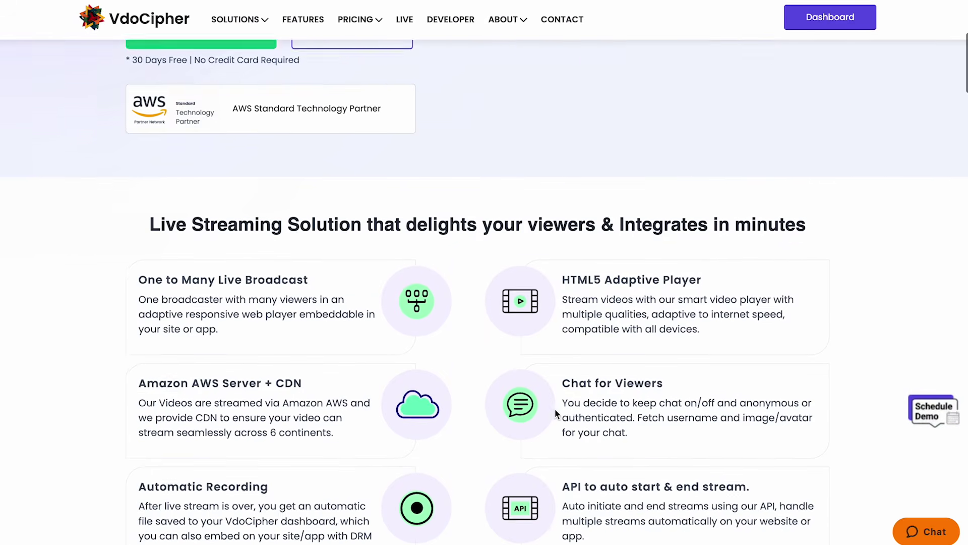
{"action": "scroll", "coordinate": [555, 409], "scroll_direction": "down", "scroll_amount": 5}
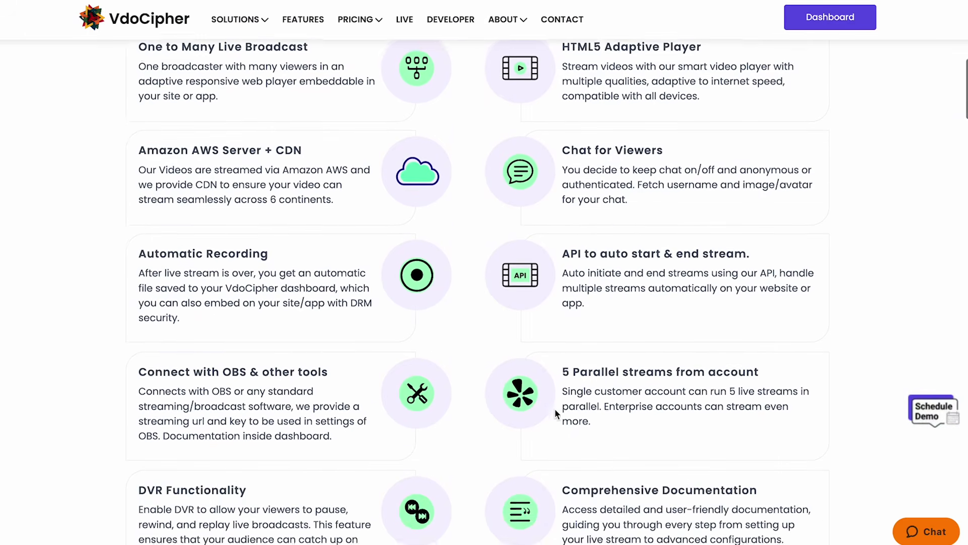
{"action": "scroll", "coordinate": [554, 409], "scroll_direction": "down", "scroll_amount": 4}
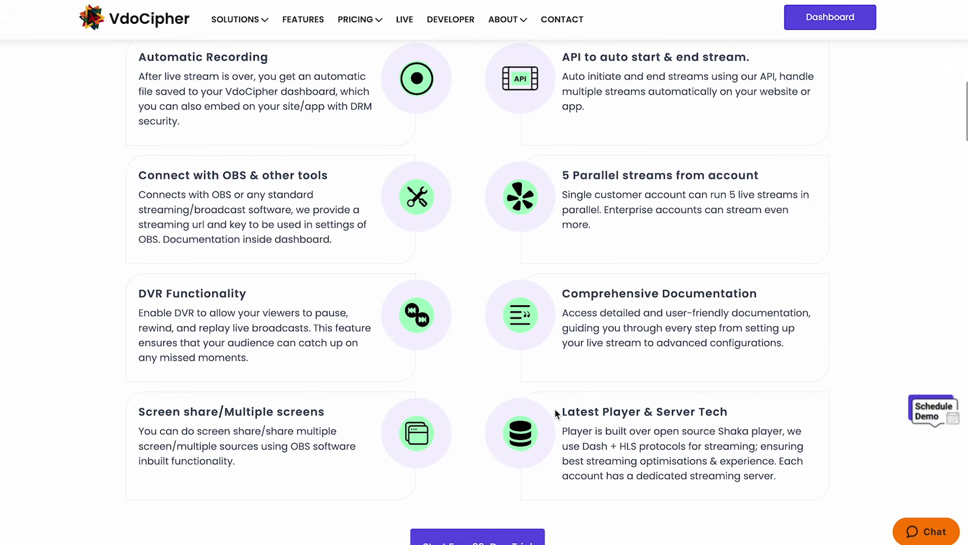
{"action": "scroll", "coordinate": [554, 409], "scroll_direction": "up", "scroll_amount": 3}
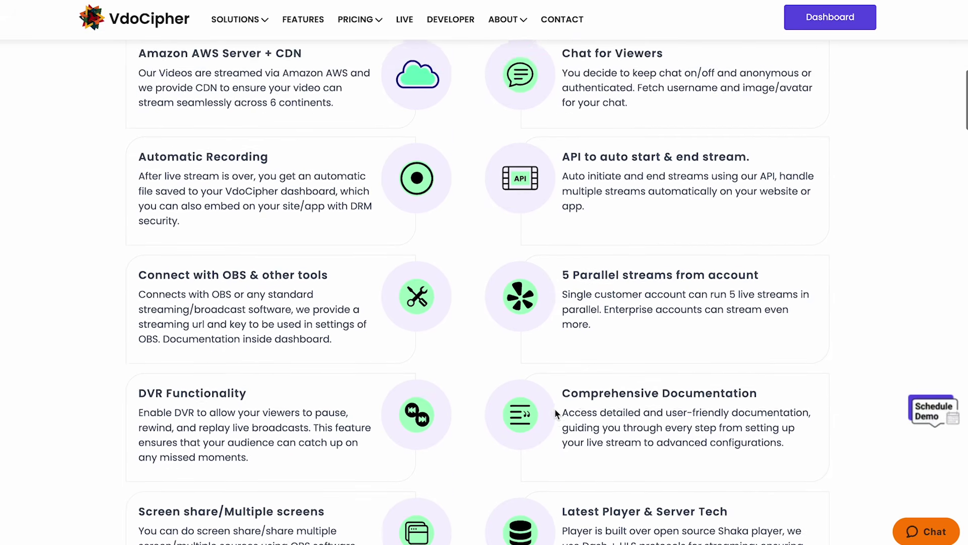
{"action": "scroll", "coordinate": [555, 408], "scroll_direction": "up", "scroll_amount": 4}
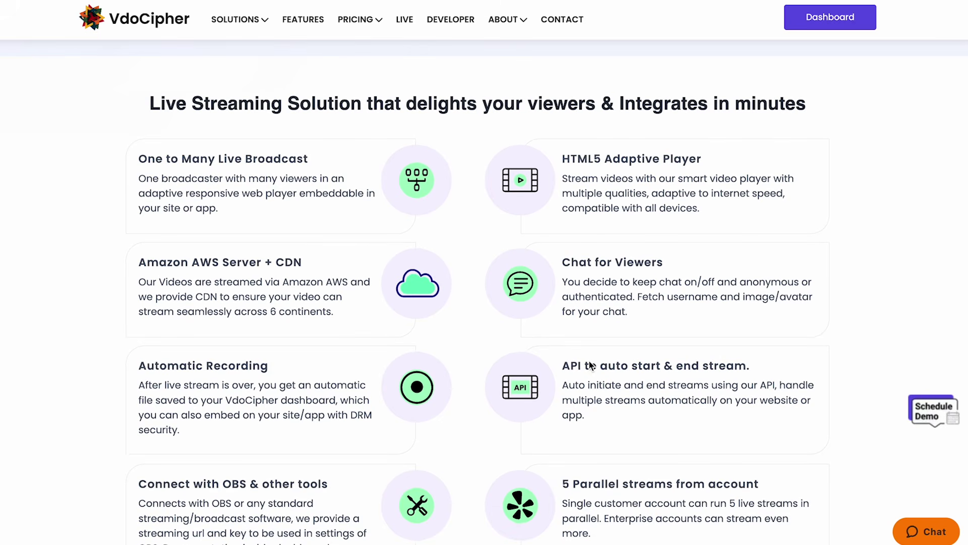
{"action": "scroll", "coordinate": [531, 367], "scroll_direction": "up", "scroll_amount": 2}
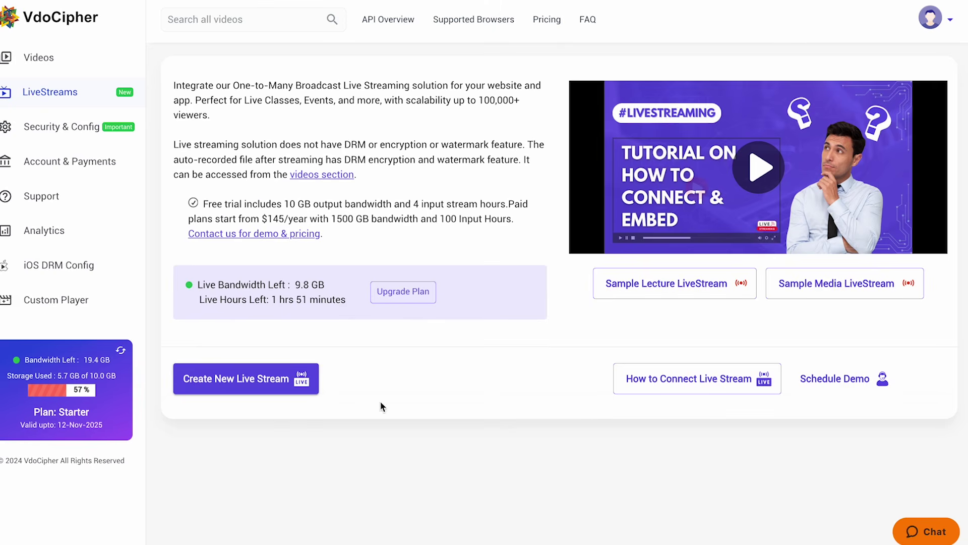
Step: Look over the title and chat mode options for creating a new live stream, and view the recorded stream in the video library
{"action": "left_click", "coordinate": [240, 385]}
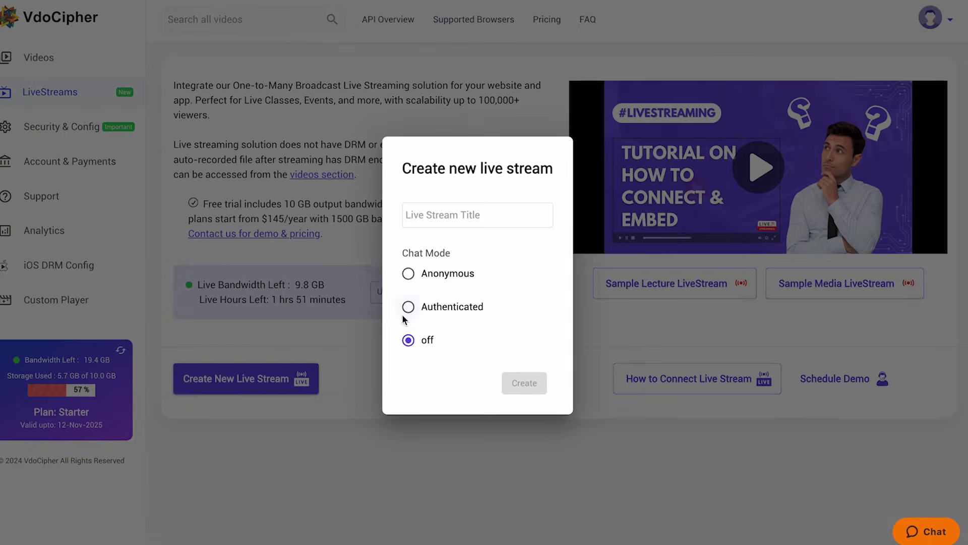
{"action": "key", "text": "Escape"}
{"action": "left_click", "coordinate": [93, 69]}
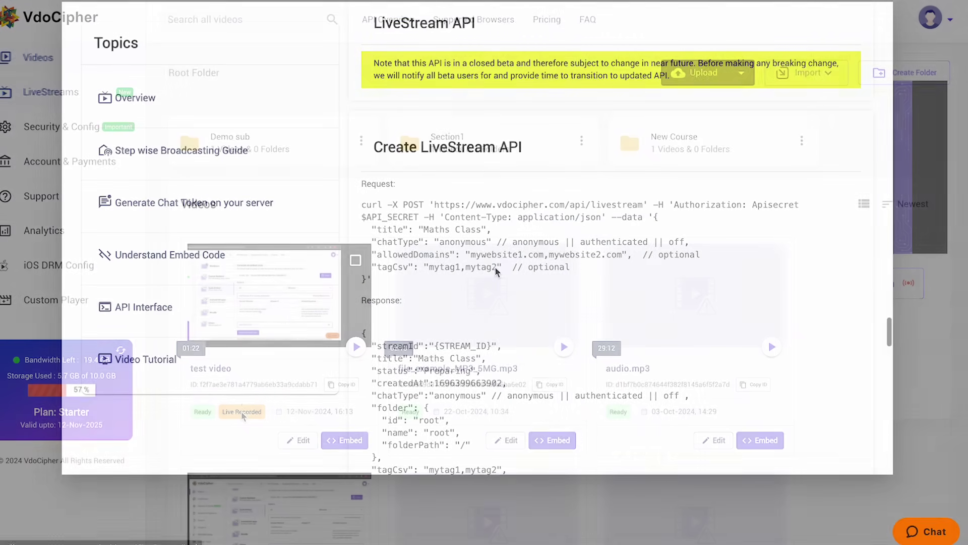
Step: Read the LiveStream API documentation on creating a live stream and listing running streams and stream credentials
{"action": "scroll", "coordinate": [486, 157], "scroll_direction": "down", "scroll_amount": 9}
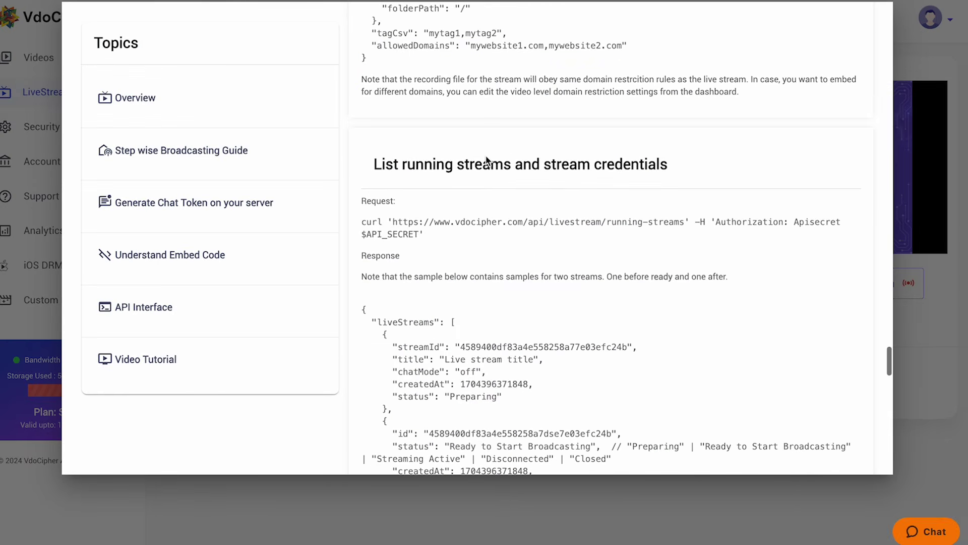
{"action": "scroll", "coordinate": [593, 160], "scroll_direction": "down", "scroll_amount": 8}
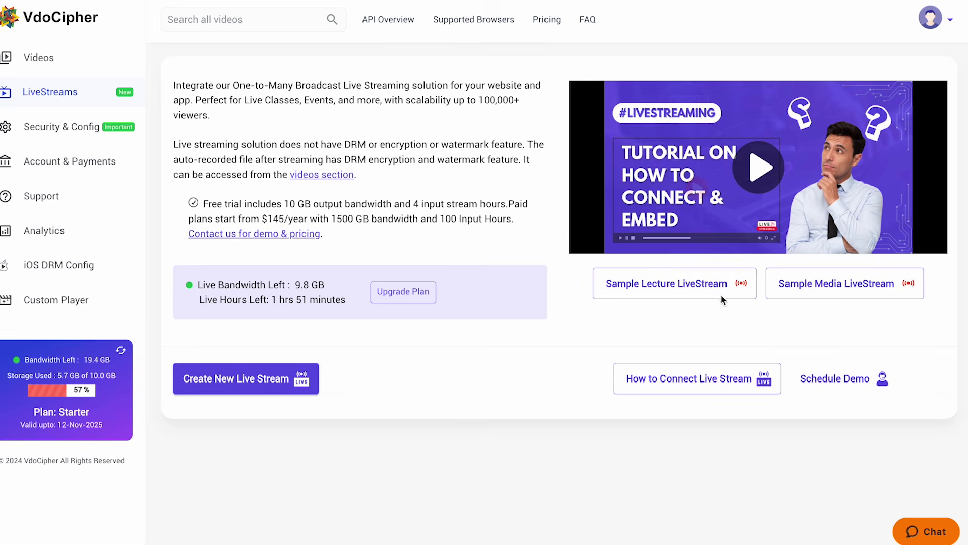
Step: Play the Sample Media LiveStream, rewind it about one hour behind live, and check the player's available quality options
{"action": "left_click", "coordinate": [823, 286]}
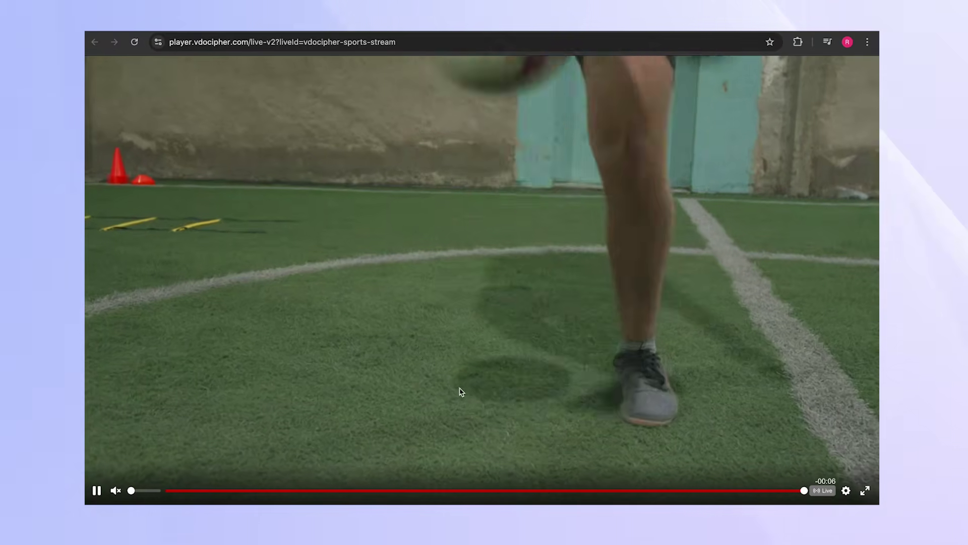
{"action": "left_click", "coordinate": [563, 490]}
{"action": "left_click", "coordinate": [846, 490]}
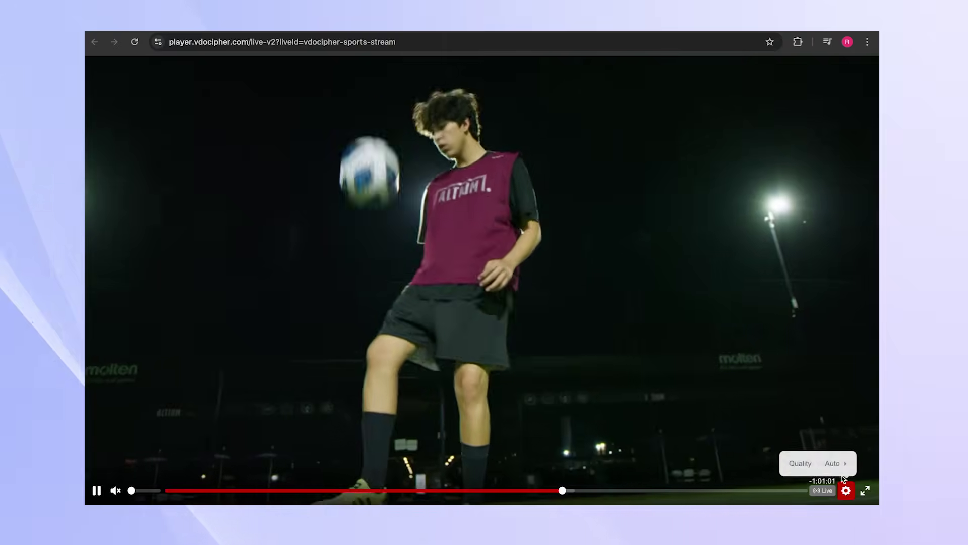
{"action": "left_click", "coordinate": [815, 461]}
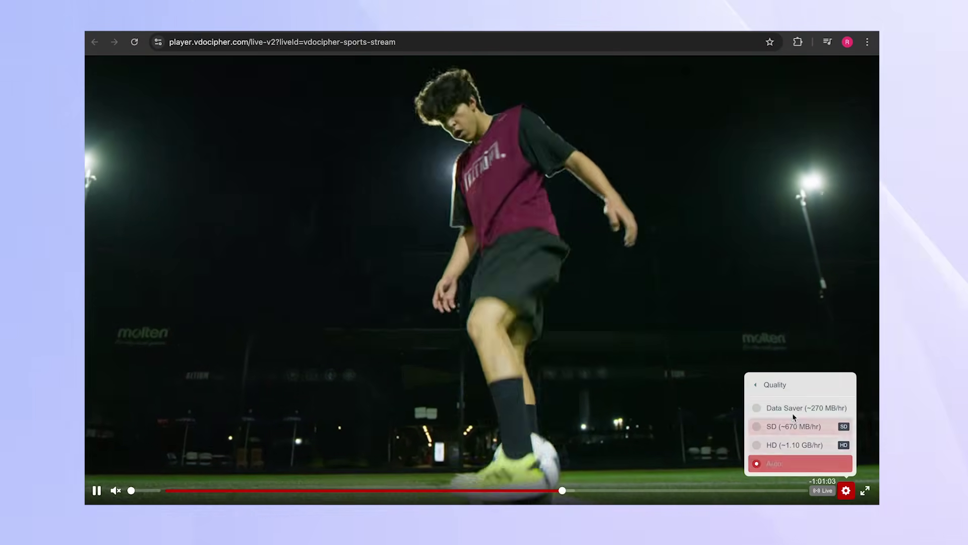
{"action": "left_click", "coordinate": [505, 329]}
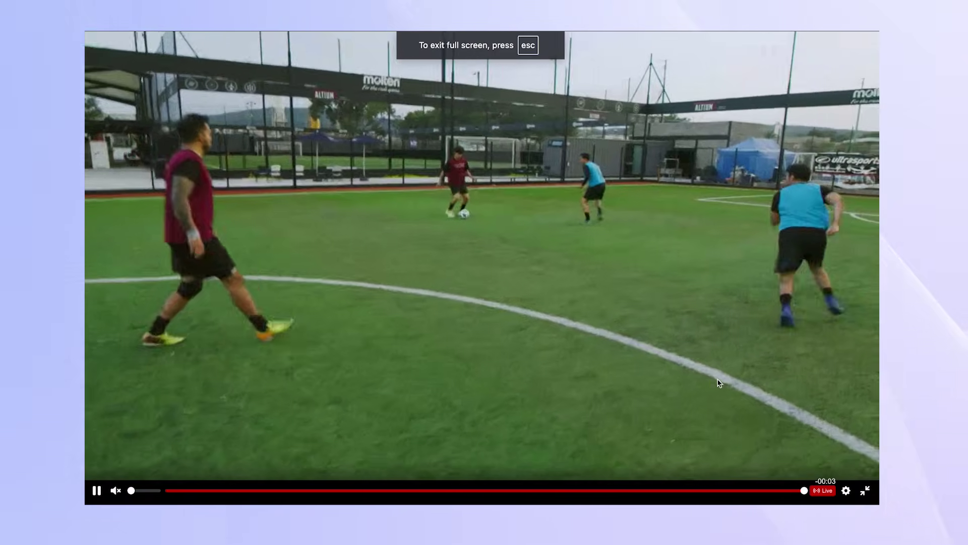
{"action": "left_click", "coordinate": [691, 352]}
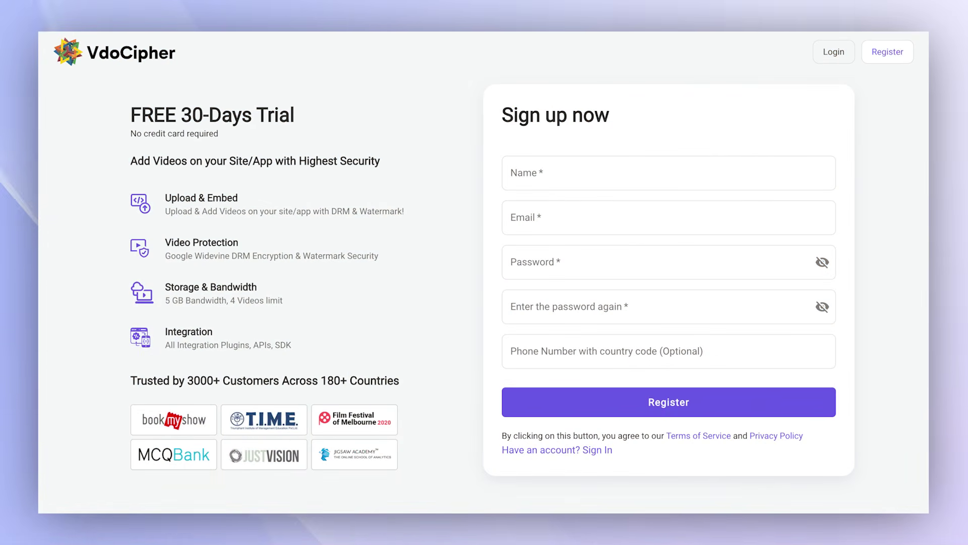